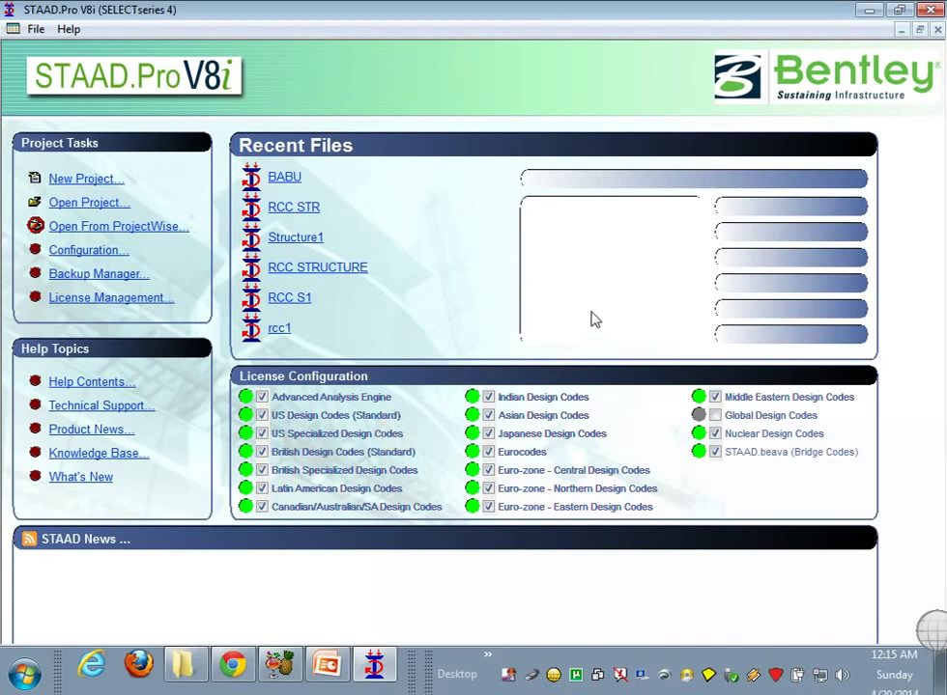
- Keep Metric as the base unit in the program's Configuration settings
{"action": "left_click", "coordinate": [551, 380]}
{"action": "left_click", "coordinate": [99, 253]}
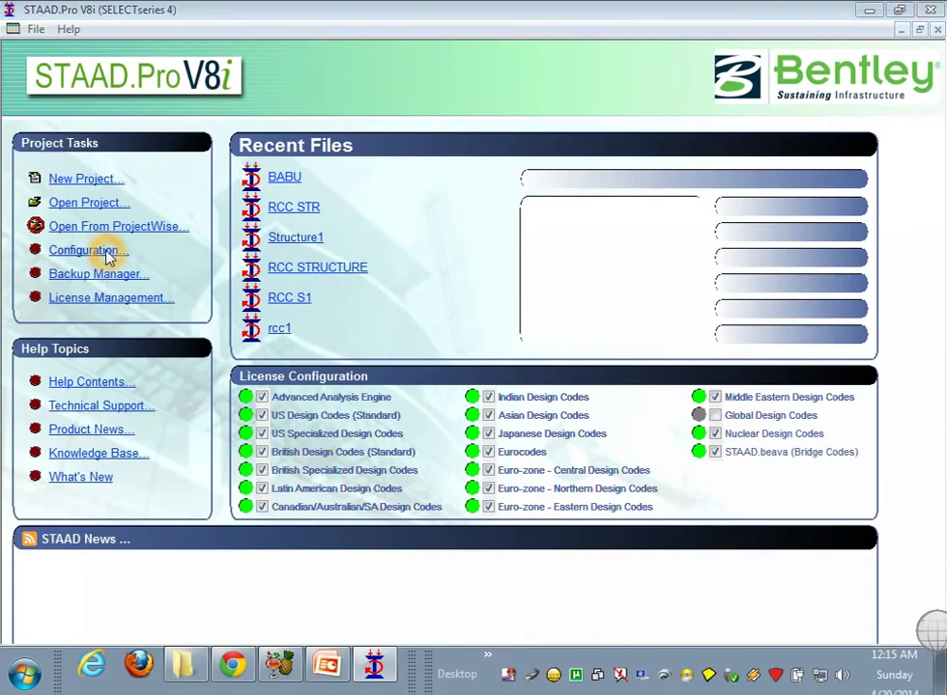
{"action": "left_click", "coordinate": [392, 531]}
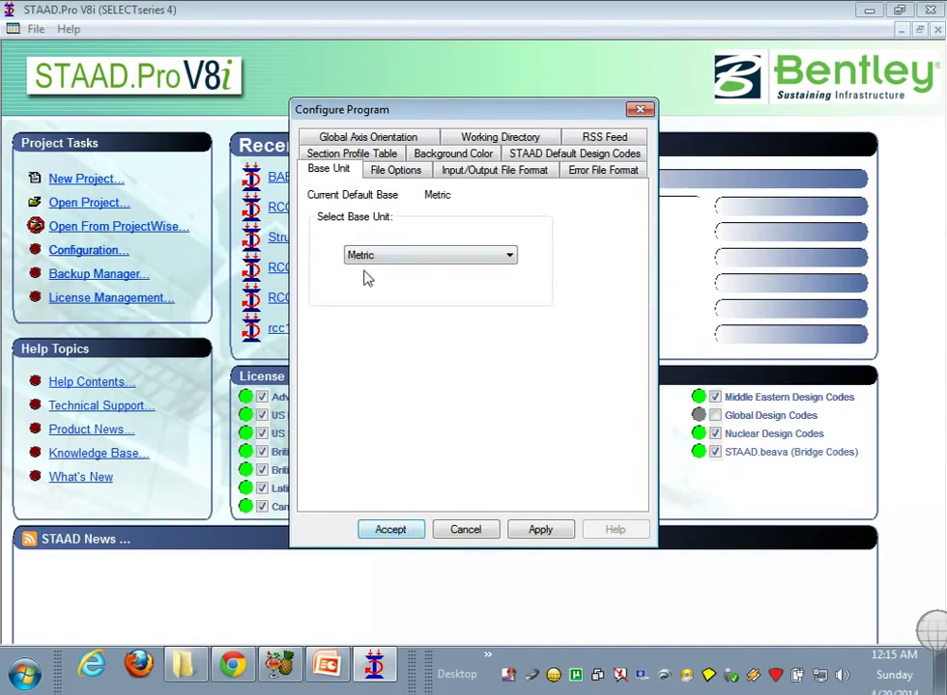
{"action": "left_click", "coordinate": [408, 533]}
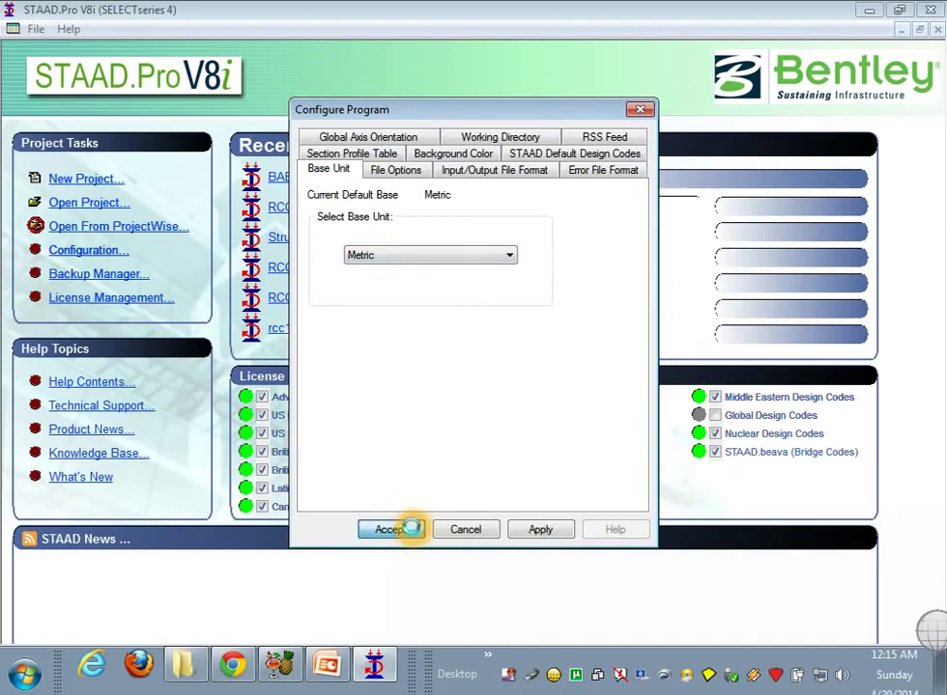
{"action": "left_click", "coordinate": [414, 530]}
- Create a new Plane project Structure1 in metres and kilonewtons, overwriting the existing file
{"action": "left_click", "coordinate": [100, 180]}
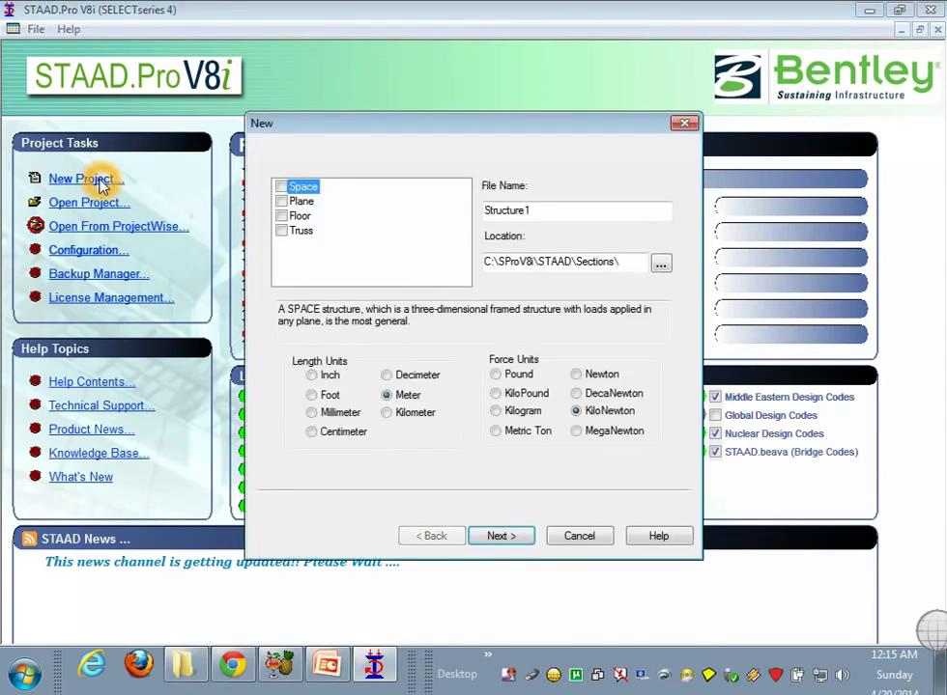
{"action": "left_click", "coordinate": [292, 204]}
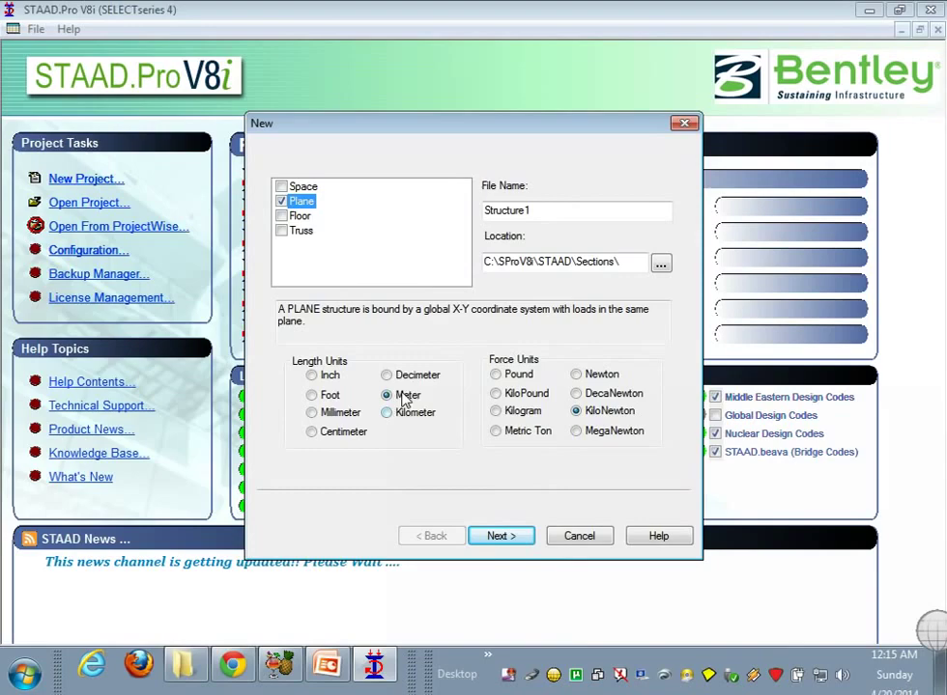
{"action": "left_click", "coordinate": [499, 534]}
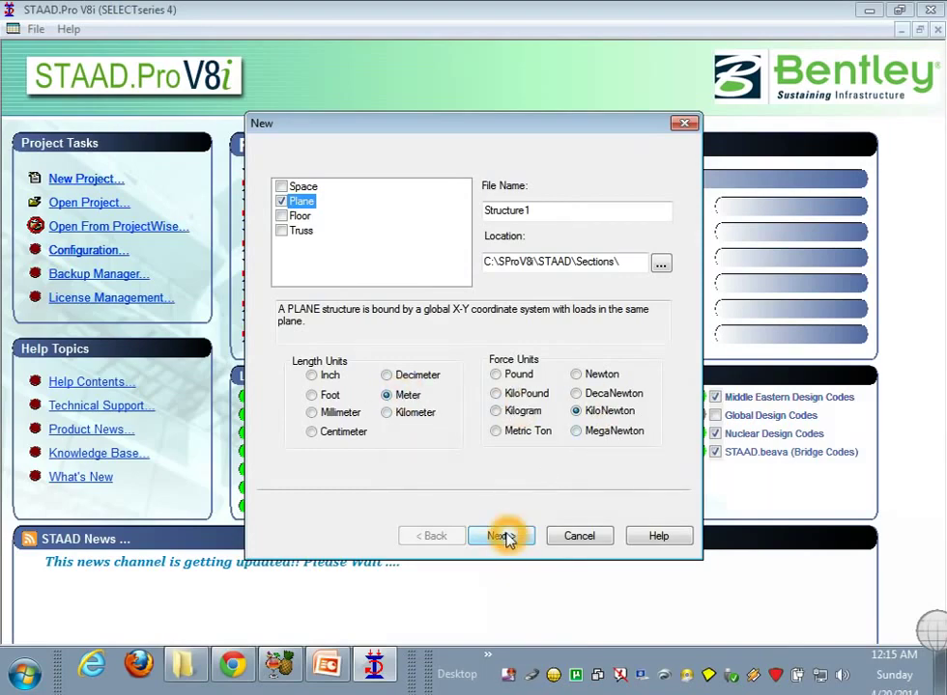
{"action": "left_click", "coordinate": [499, 384]}
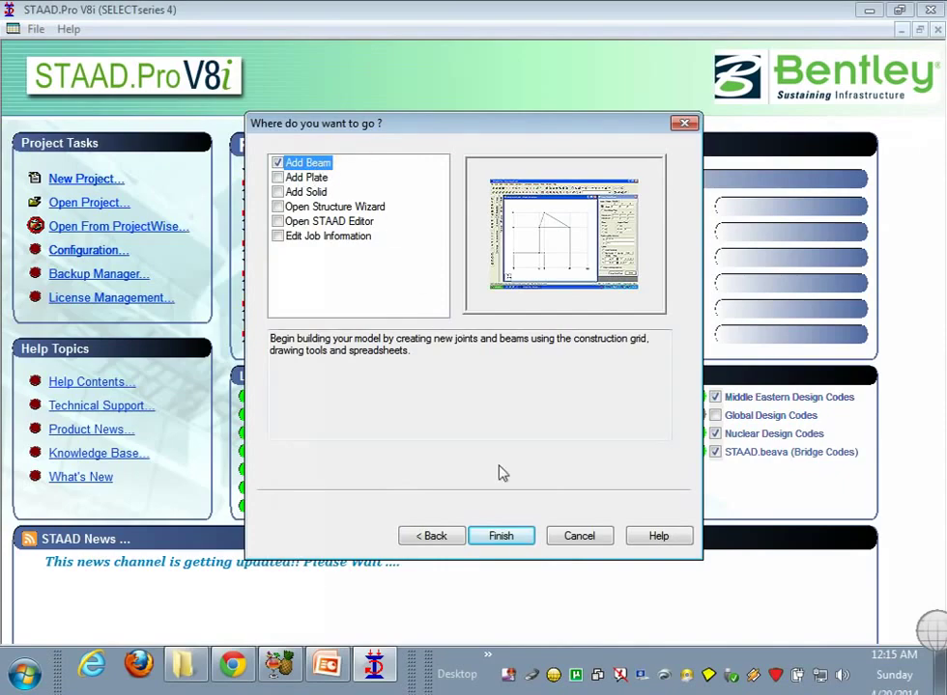
{"action": "left_click", "coordinate": [507, 536]}
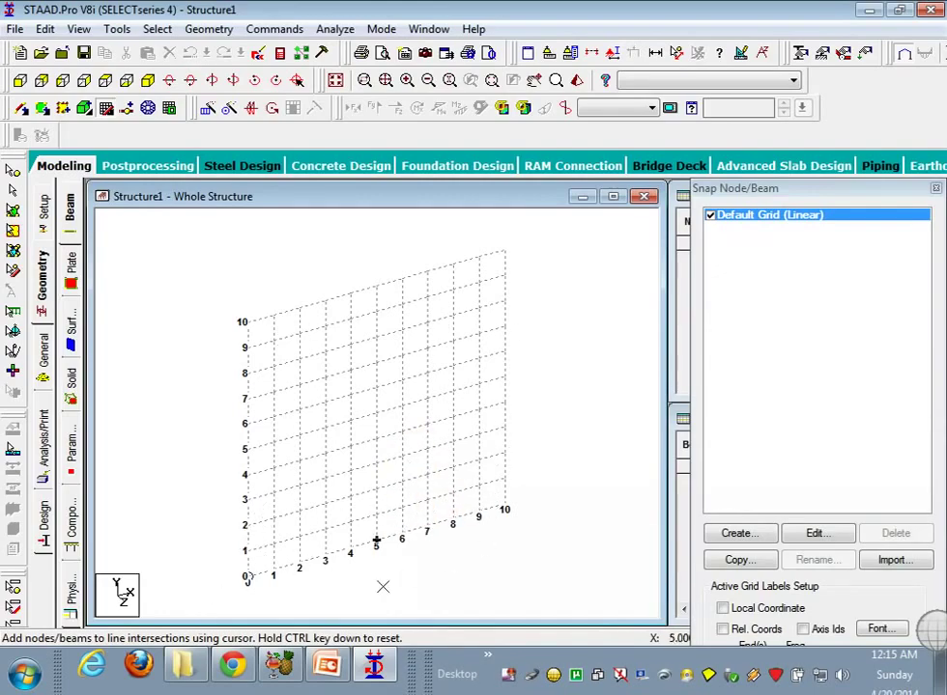
- Draw beams through grid points (0,0), (0,10), (10,10) and (10,0), then hide the grid
{"action": "left_click", "coordinate": [247, 577]}
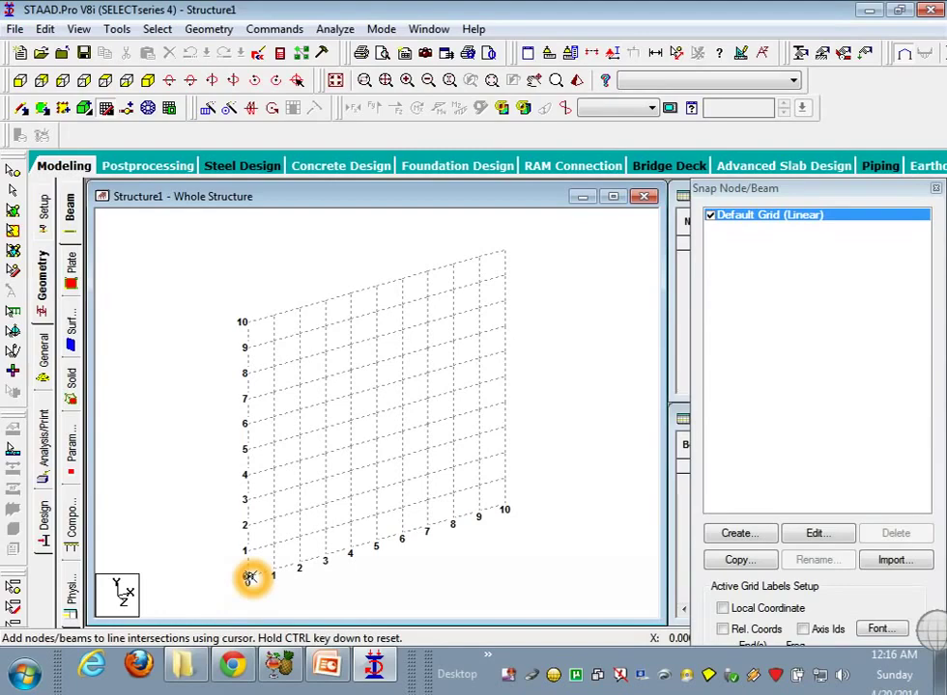
{"action": "left_click", "coordinate": [247, 322]}
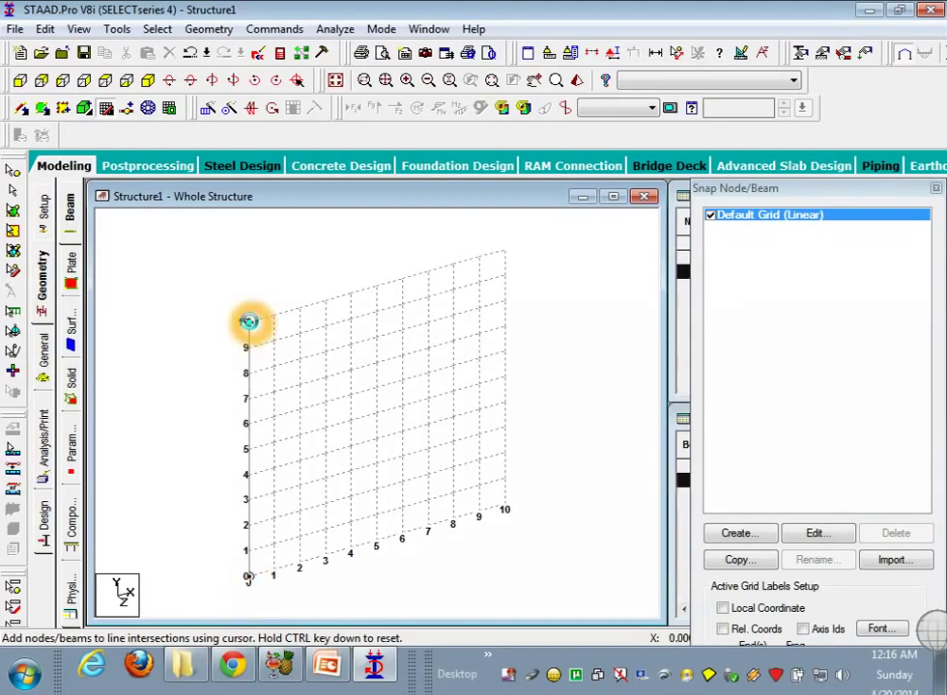
{"action": "left_click", "coordinate": [504, 253]}
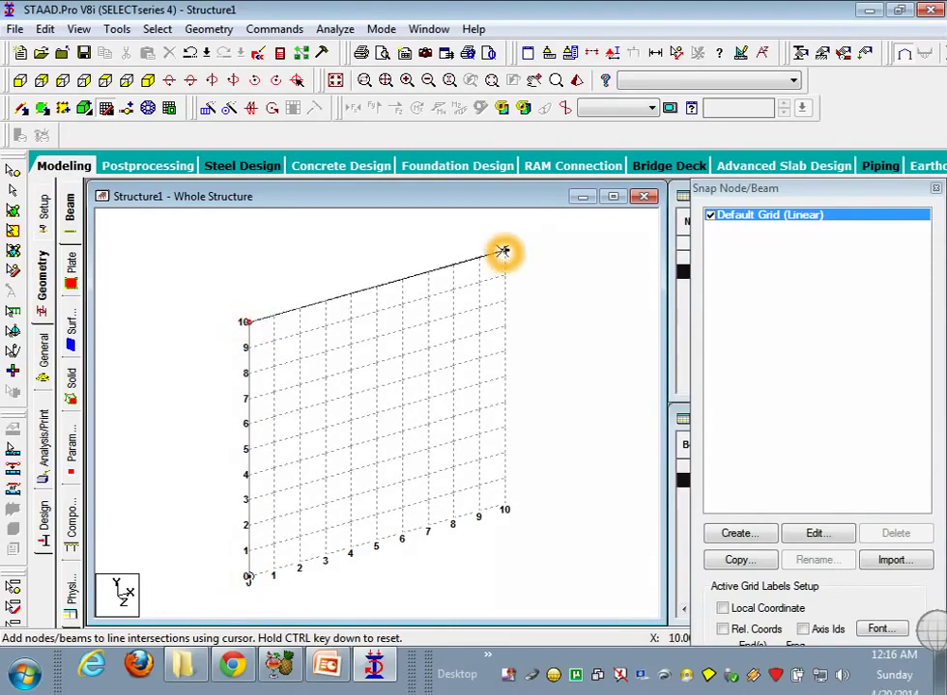
{"action": "left_click", "coordinate": [505, 506]}
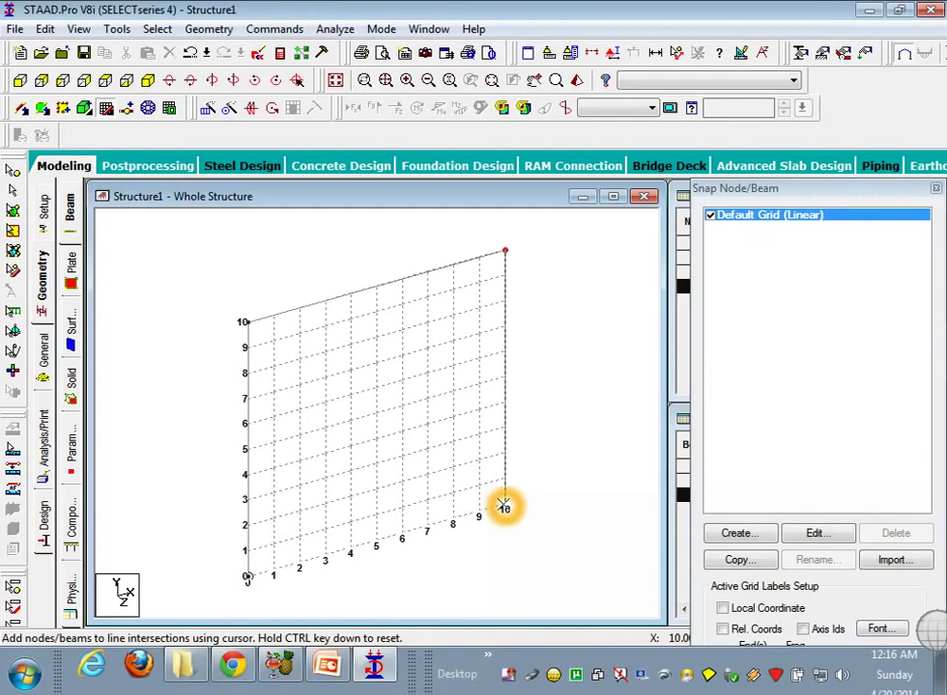
{"action": "left_click", "coordinate": [713, 215]}
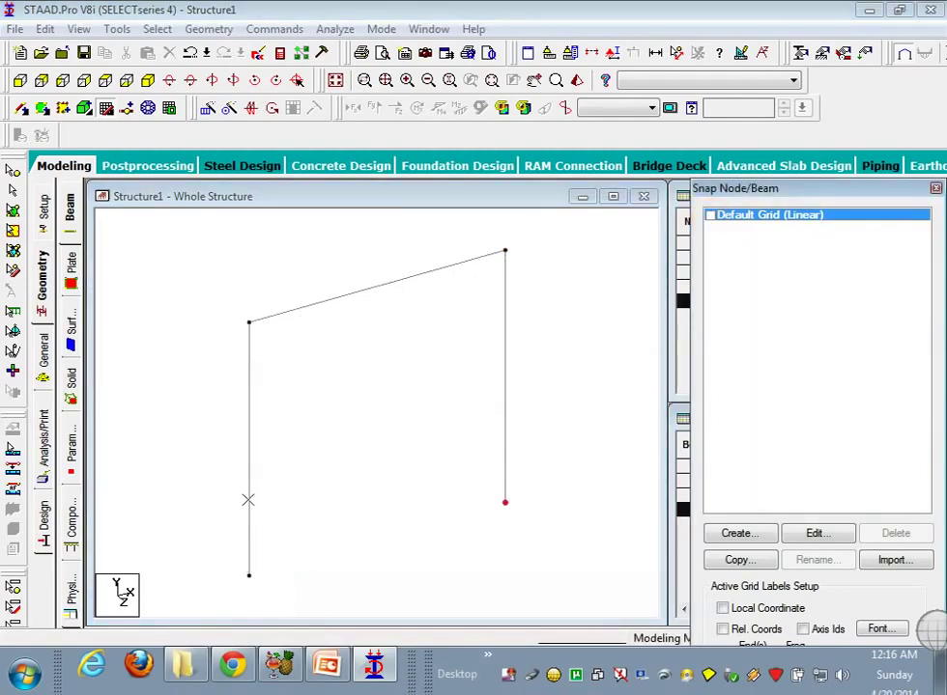
- Create a Fixed support (Support 2) and a Pinned support (Support 3)
{"action": "left_click", "coordinate": [43, 357]}
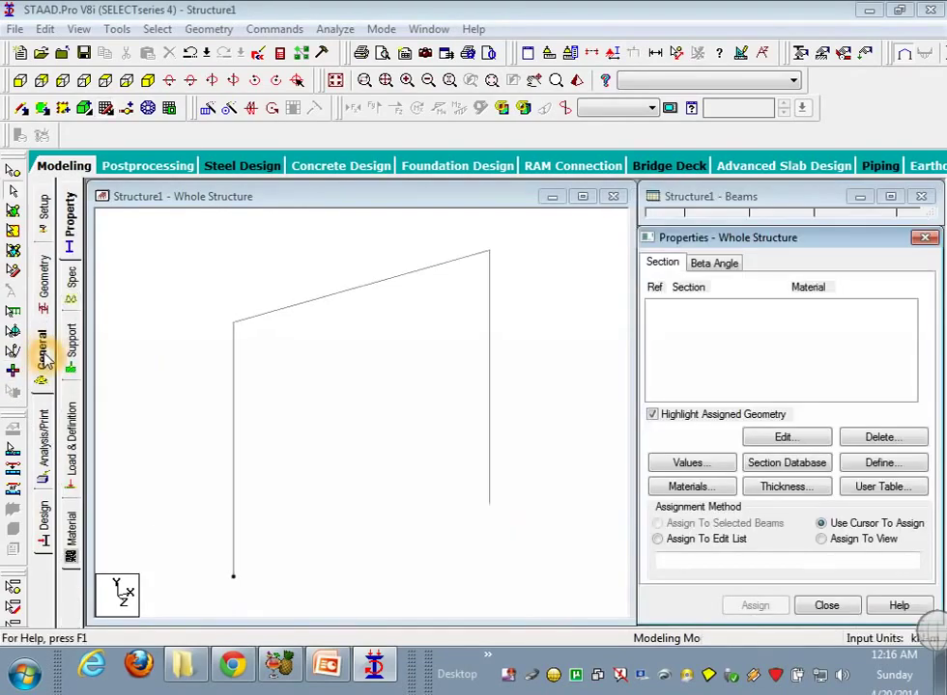
{"action": "left_click", "coordinate": [72, 359]}
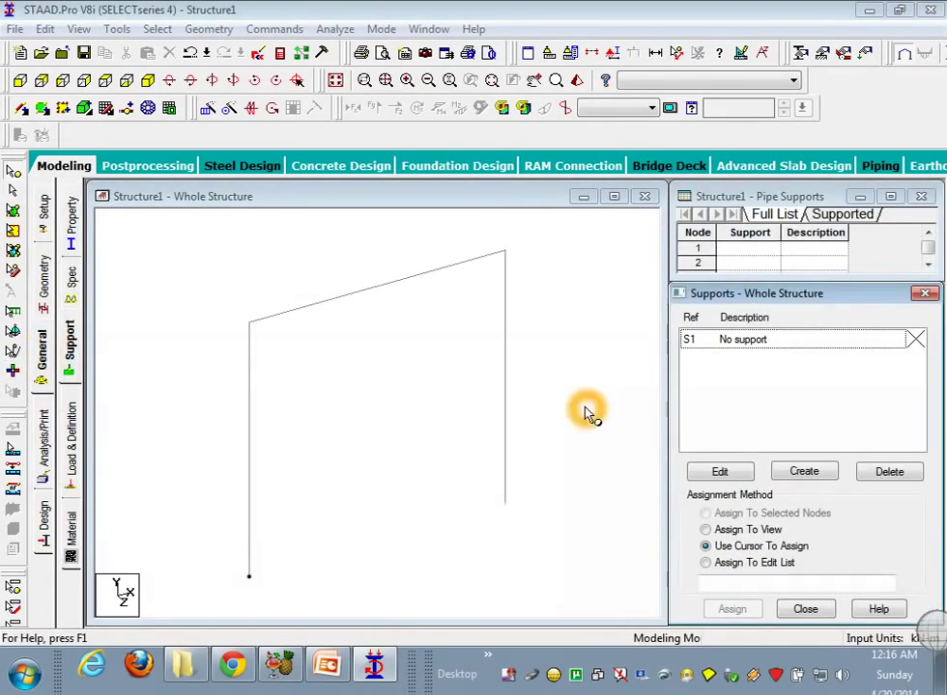
{"action": "left_click", "coordinate": [806, 475]}
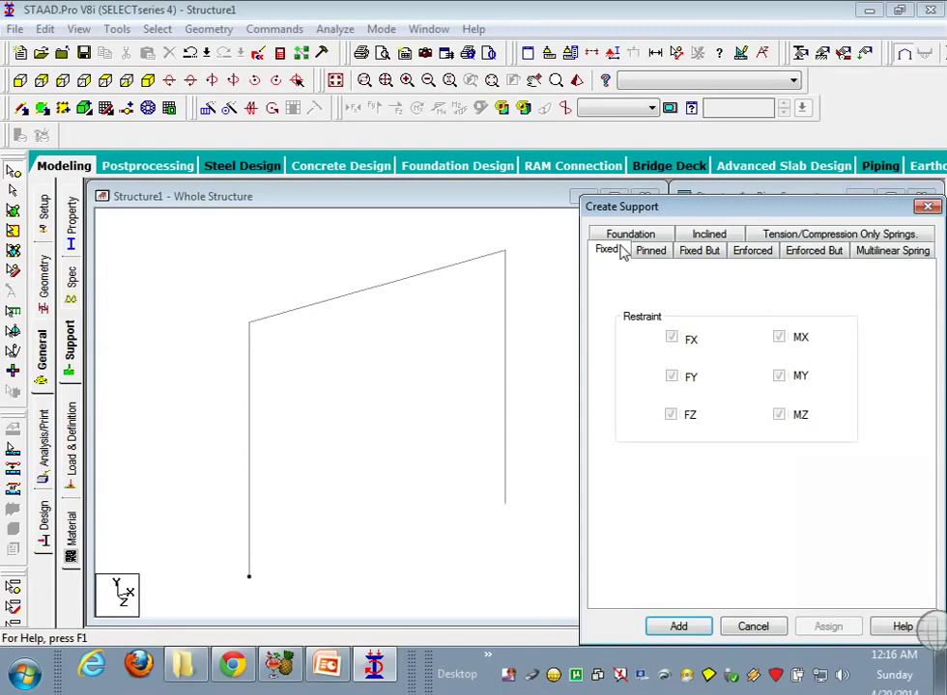
{"action": "left_click", "coordinate": [678, 626]}
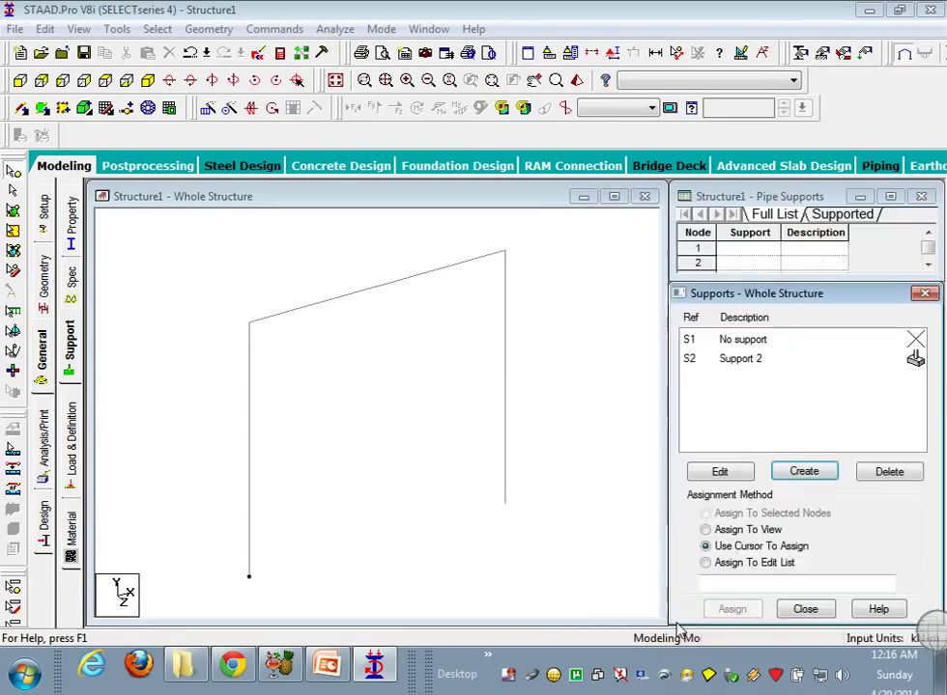
{"action": "left_click", "coordinate": [807, 475]}
{"action": "left_click", "coordinate": [650, 253]}
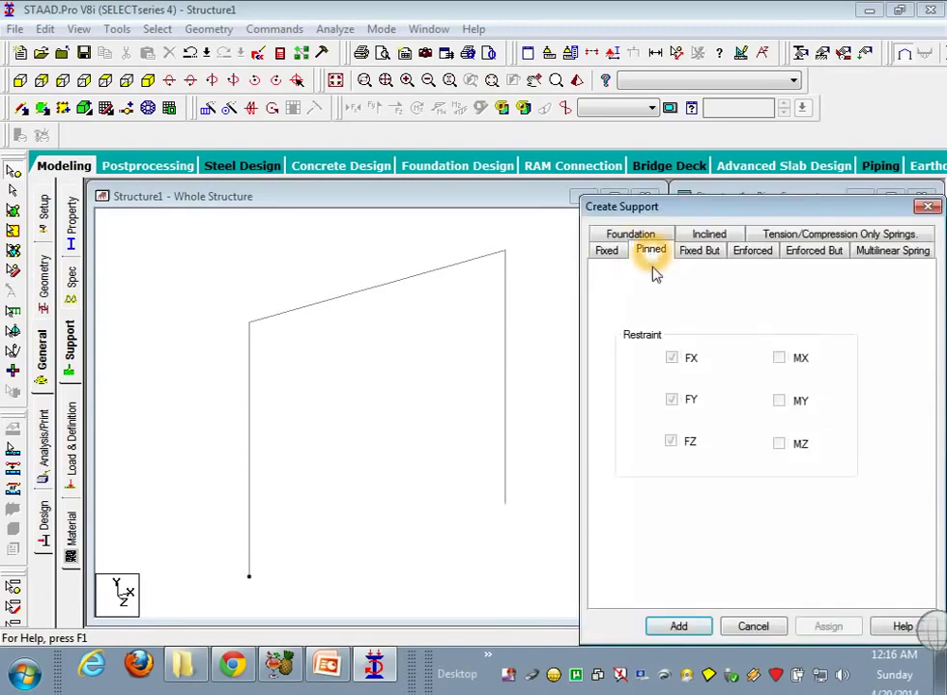
{"action": "left_click", "coordinate": [679, 627]}
- Assign fixed Support 2 to node 4 and pinned Support 3 to node 1
{"action": "left_click", "coordinate": [750, 359]}
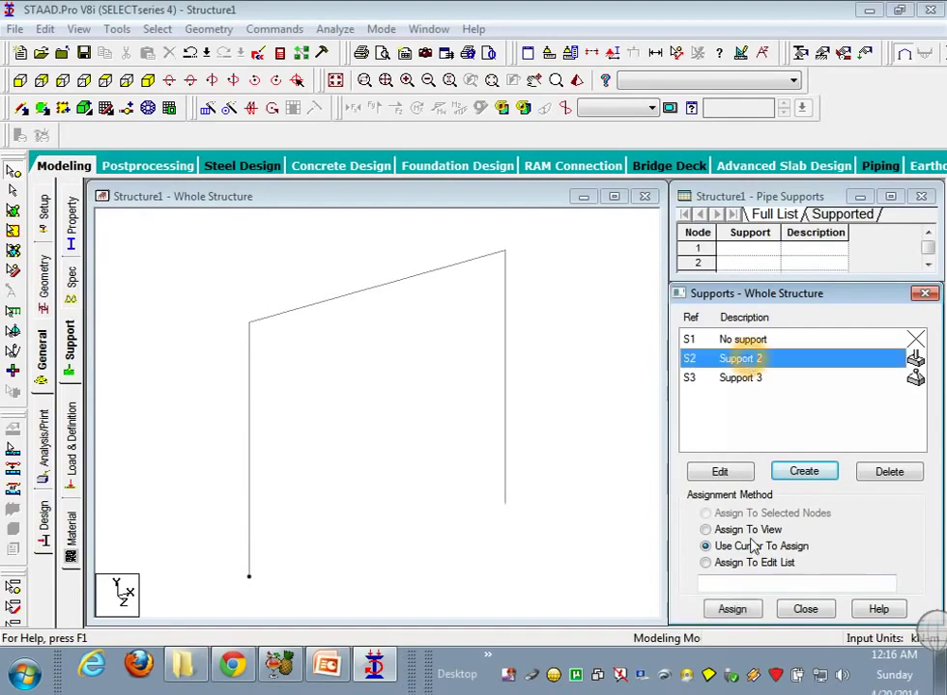
{"action": "left_click", "coordinate": [736, 612]}
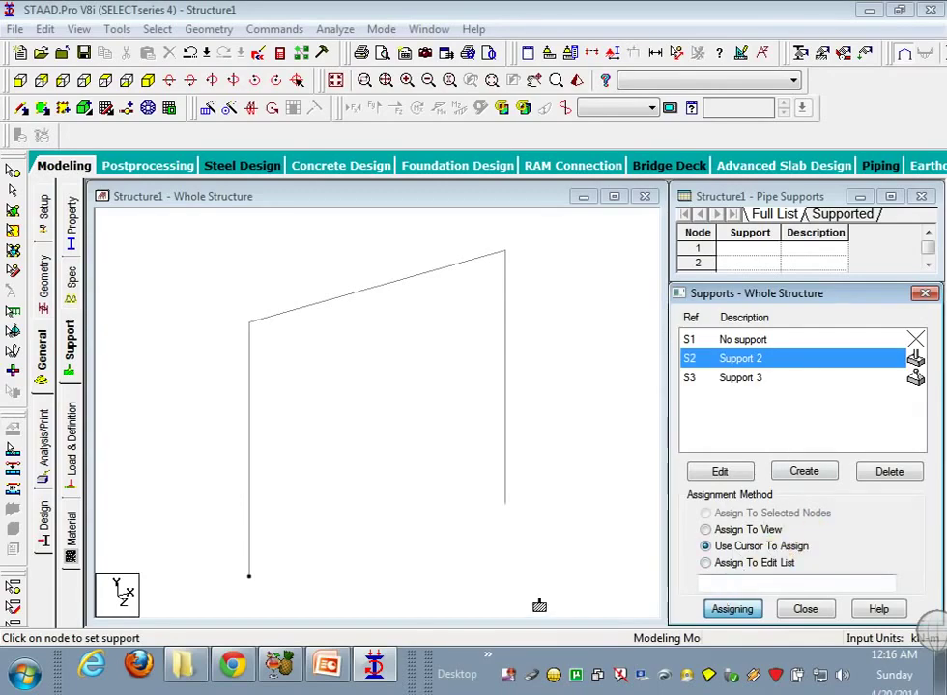
{"action": "left_click", "coordinate": [504, 507]}
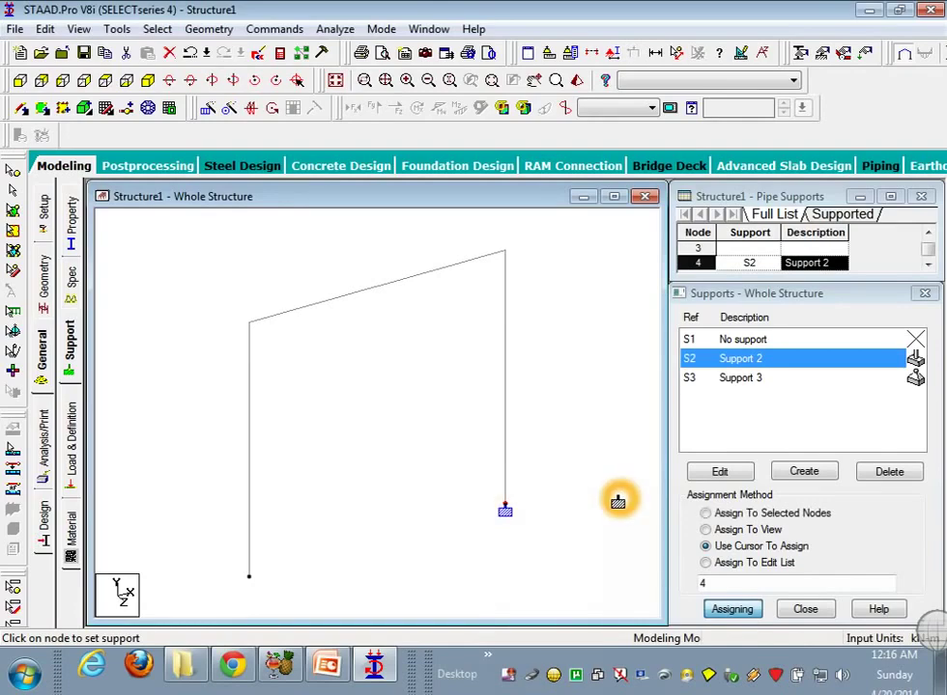
{"action": "left_click", "coordinate": [618, 501]}
{"action": "left_click", "coordinate": [739, 379]}
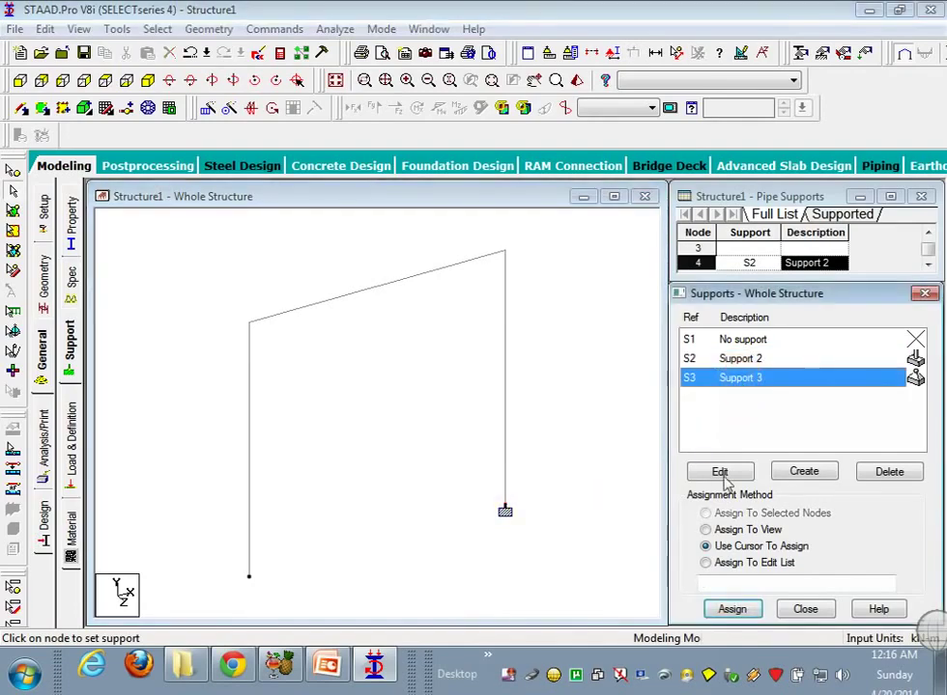
{"action": "left_click", "coordinate": [732, 610]}
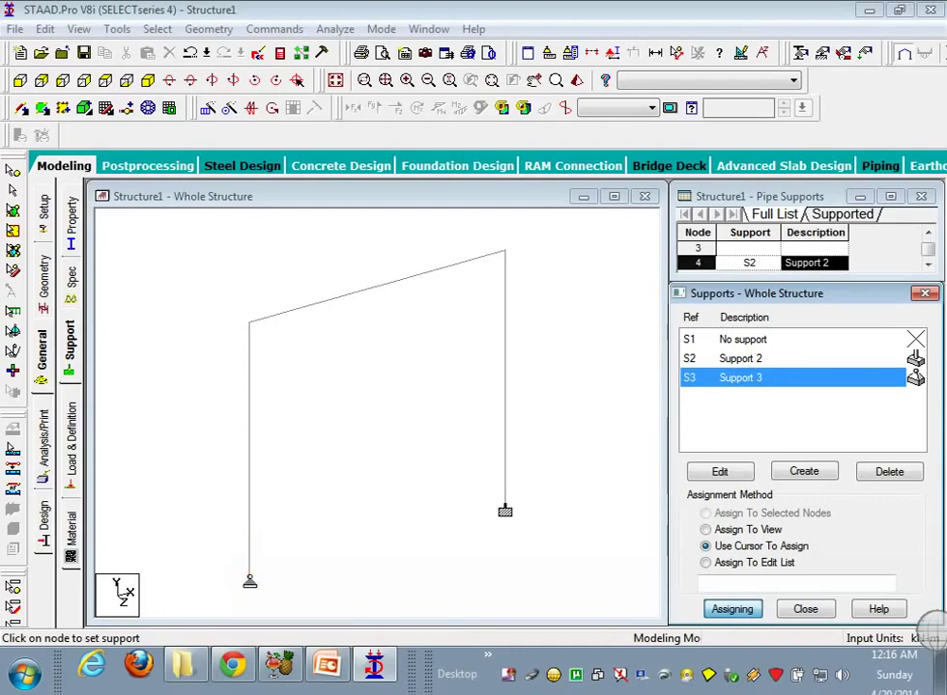
{"action": "left_click", "coordinate": [250, 577]}
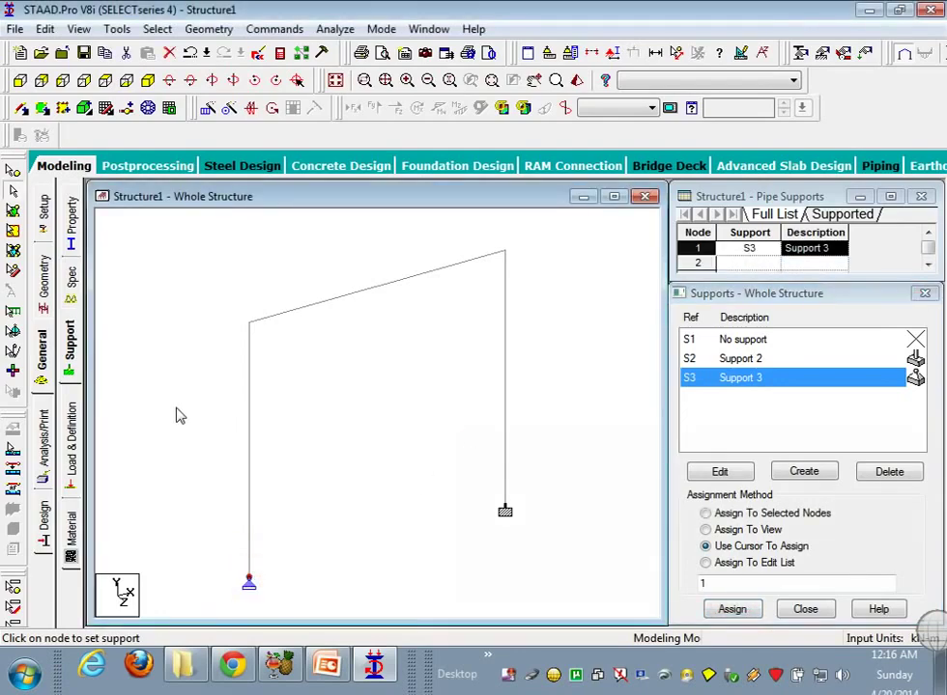
- Add primary LOAD CASE 1 with the Dead loading type
{"action": "left_click", "coordinate": [72, 440]}
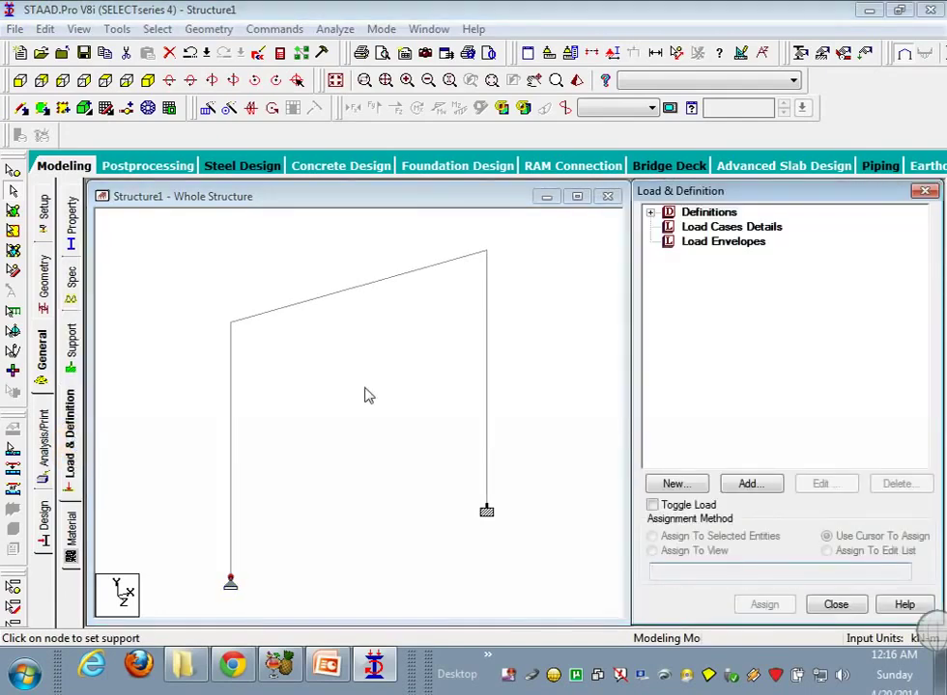
{"action": "left_click", "coordinate": [699, 234]}
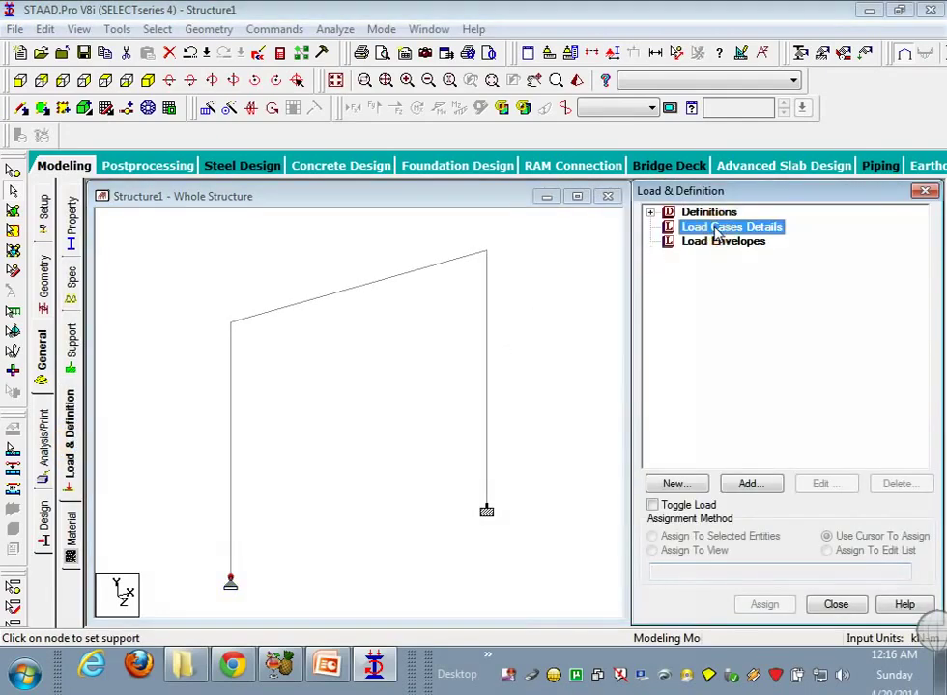
{"action": "left_click", "coordinate": [742, 485]}
{"action": "left_click", "coordinate": [636, 229]}
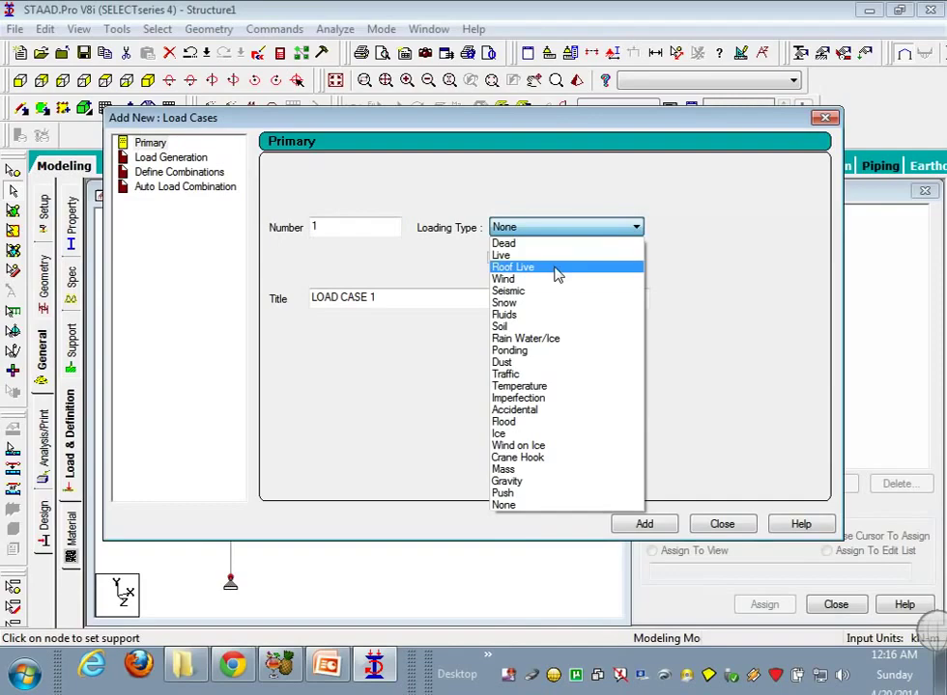
{"action": "left_click", "coordinate": [556, 248]}
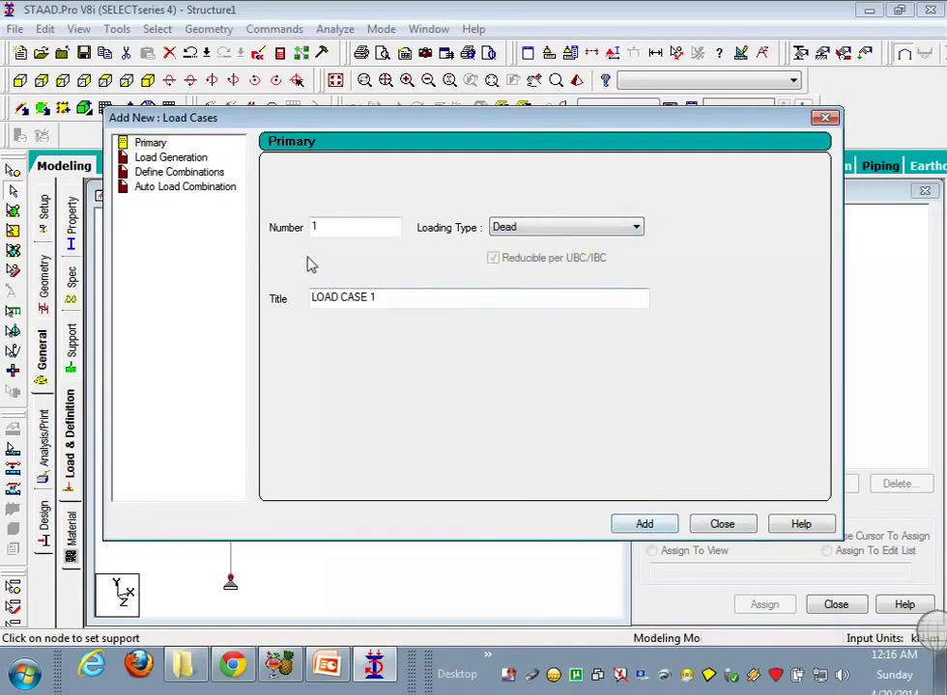
{"action": "left_click", "coordinate": [638, 523]}
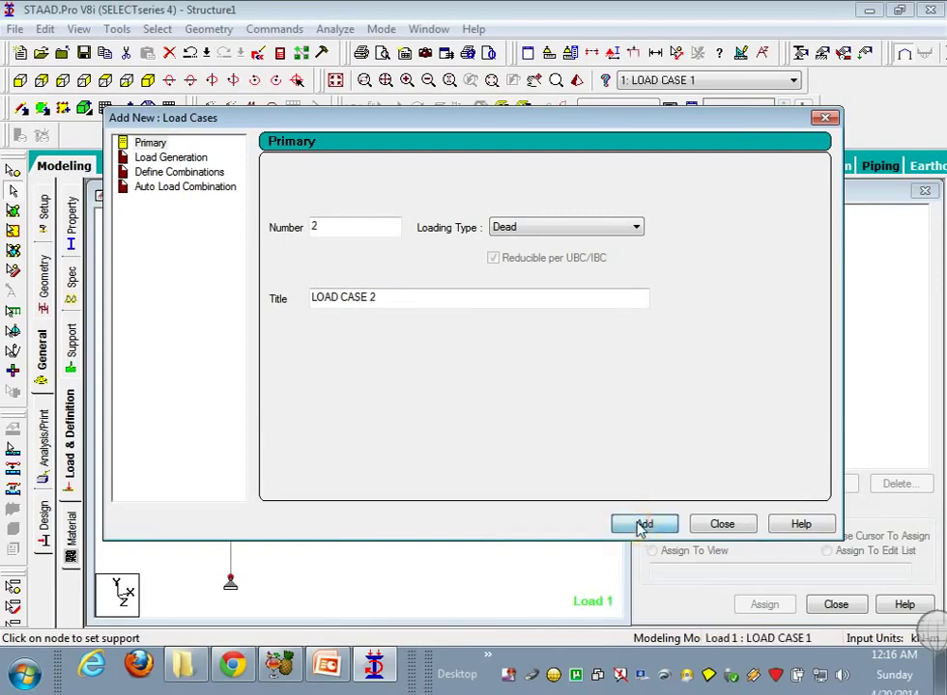
- Add further primary load cases with the Wind loading type
{"action": "left_click", "coordinate": [639, 228]}
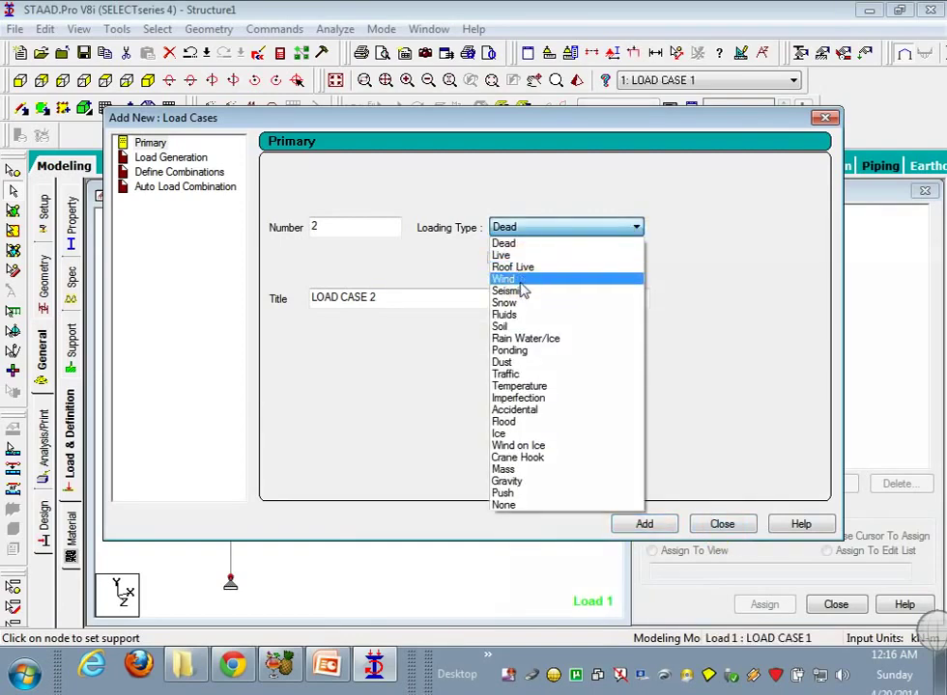
{"action": "left_click", "coordinate": [519, 280]}
{"action": "left_click", "coordinate": [644, 524]}
{"action": "left_click", "coordinate": [645, 523]}
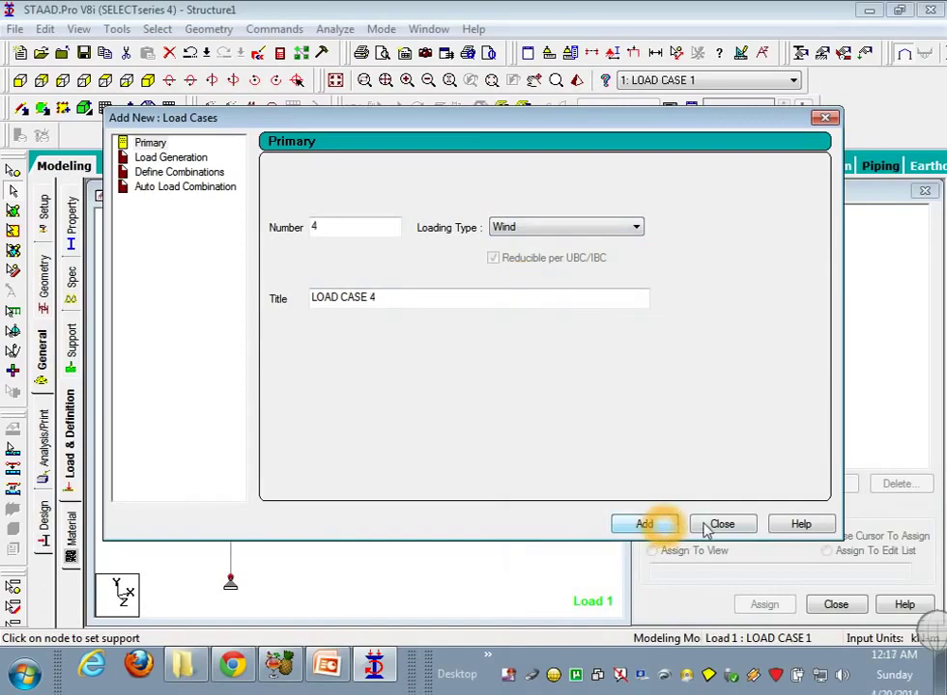
{"action": "left_click", "coordinate": [719, 524]}
- Delete LOAD CASE 3 and select LOAD CASE 1
{"action": "left_click", "coordinate": [759, 271]}
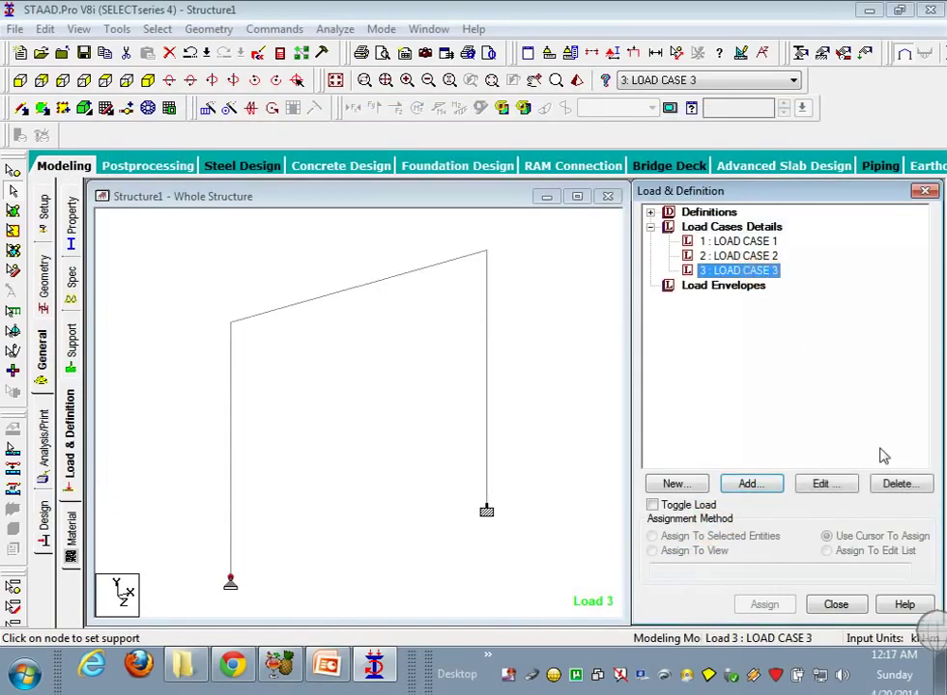
{"action": "left_click", "coordinate": [895, 484]}
{"action": "left_click", "coordinate": [810, 451]}
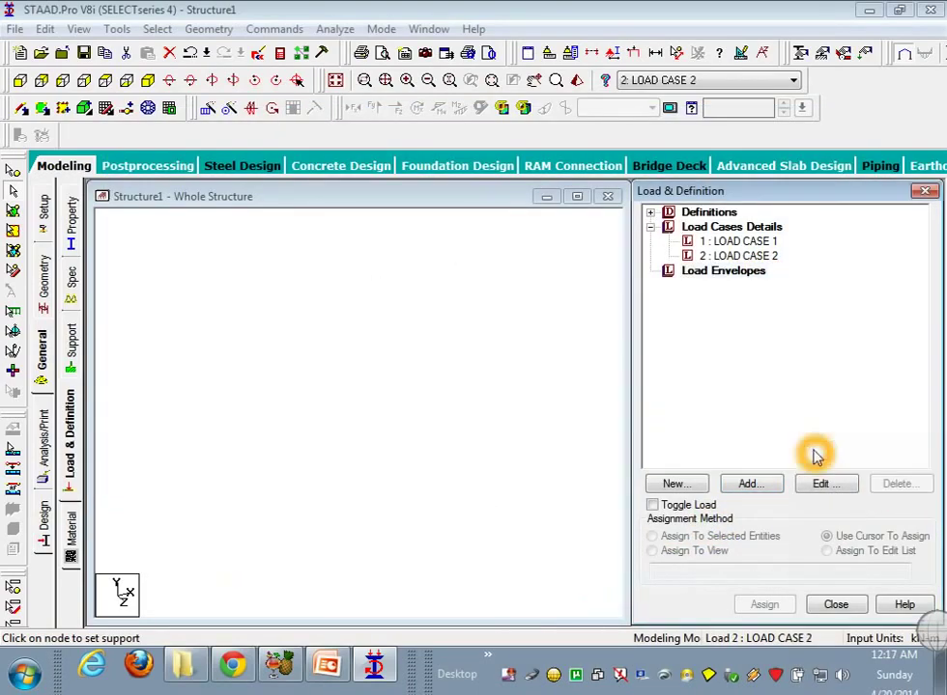
{"action": "left_click", "coordinate": [754, 243]}
- Add a uniform member force with W1 -10 kN/m to LOAD CASE 1
{"action": "left_click", "coordinate": [751, 485]}
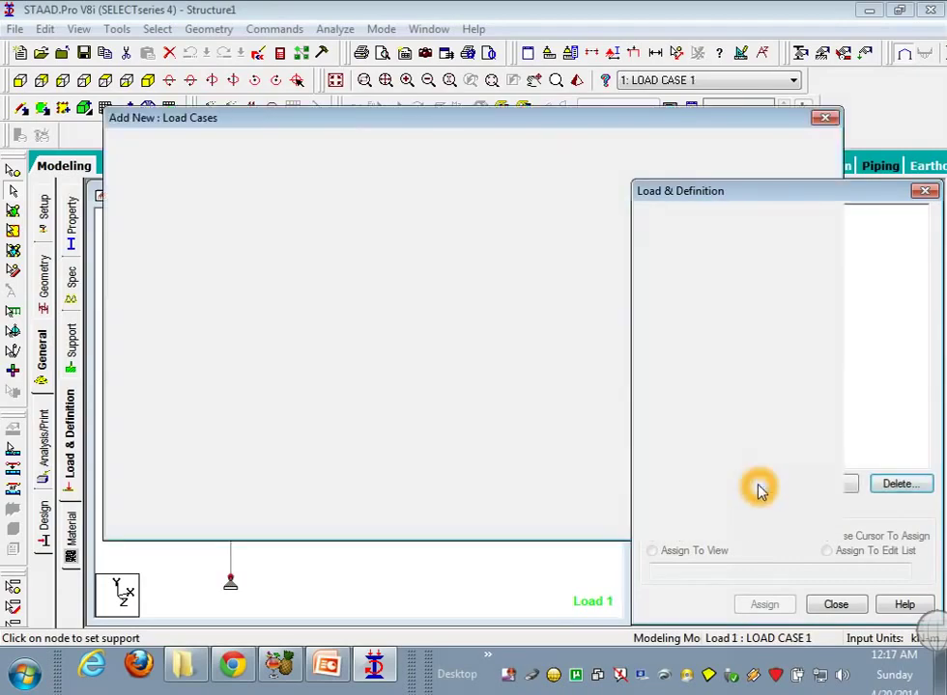
{"action": "left_click", "coordinate": [97, 105]}
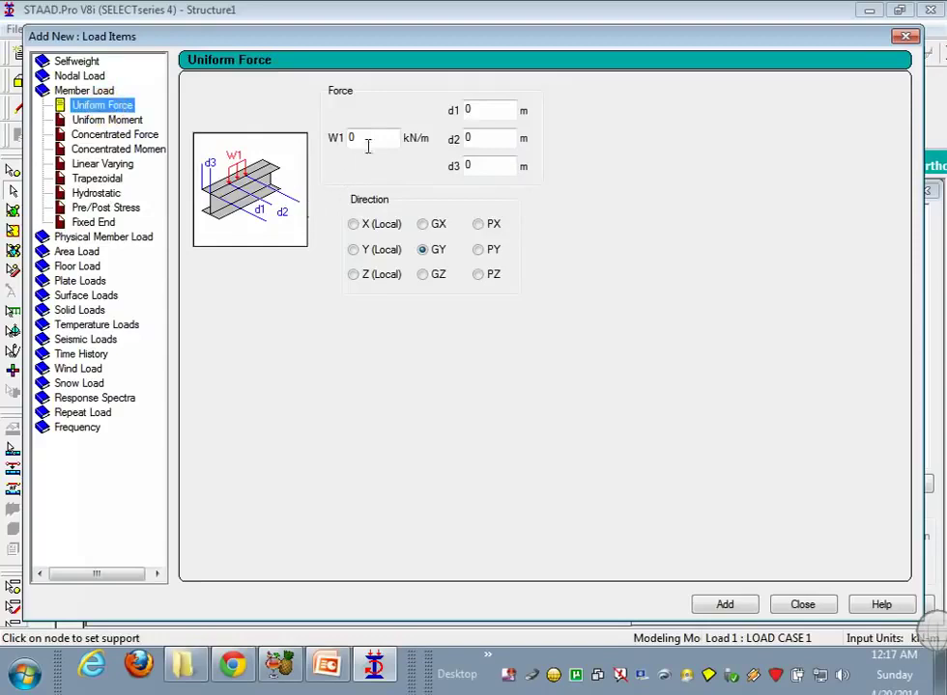
{"action": "left_click", "coordinate": [368, 141]}
{"action": "key", "text": "BackSpace"}
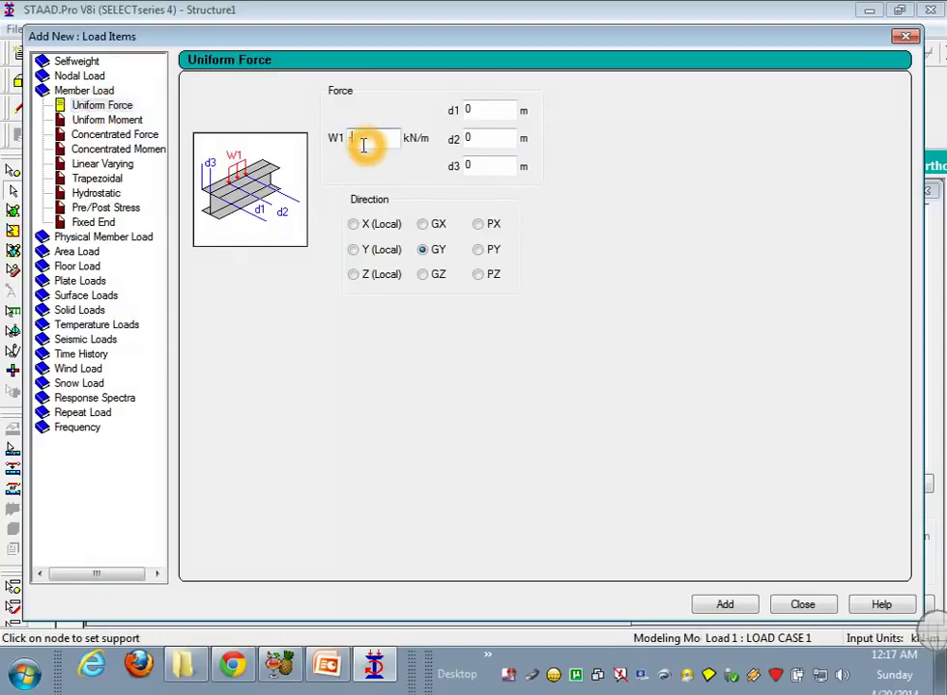
{"action": "type", "text": "-10"}
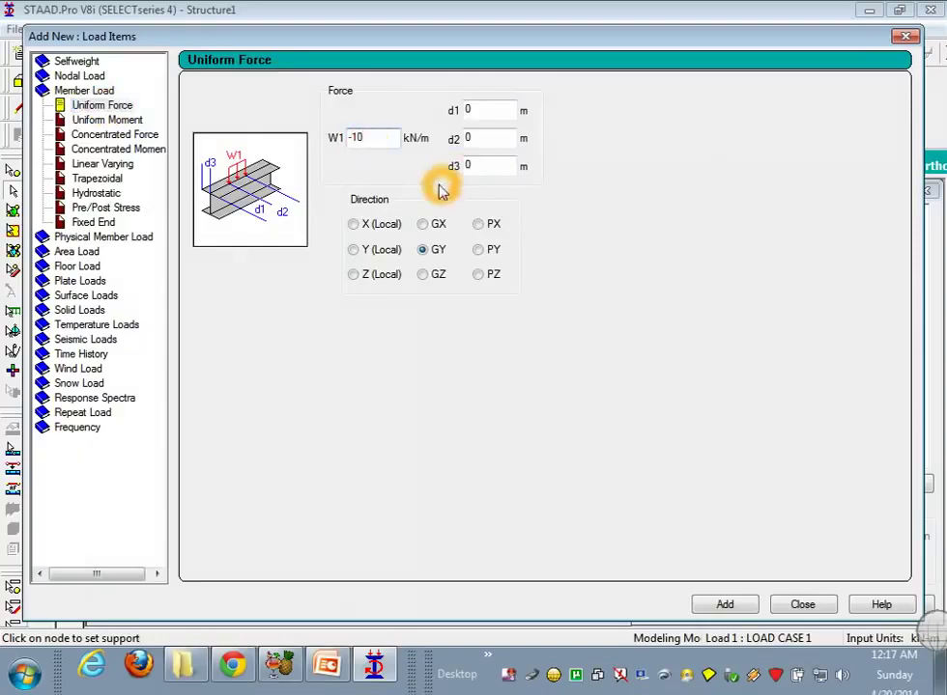
{"action": "left_click", "coordinate": [745, 606]}
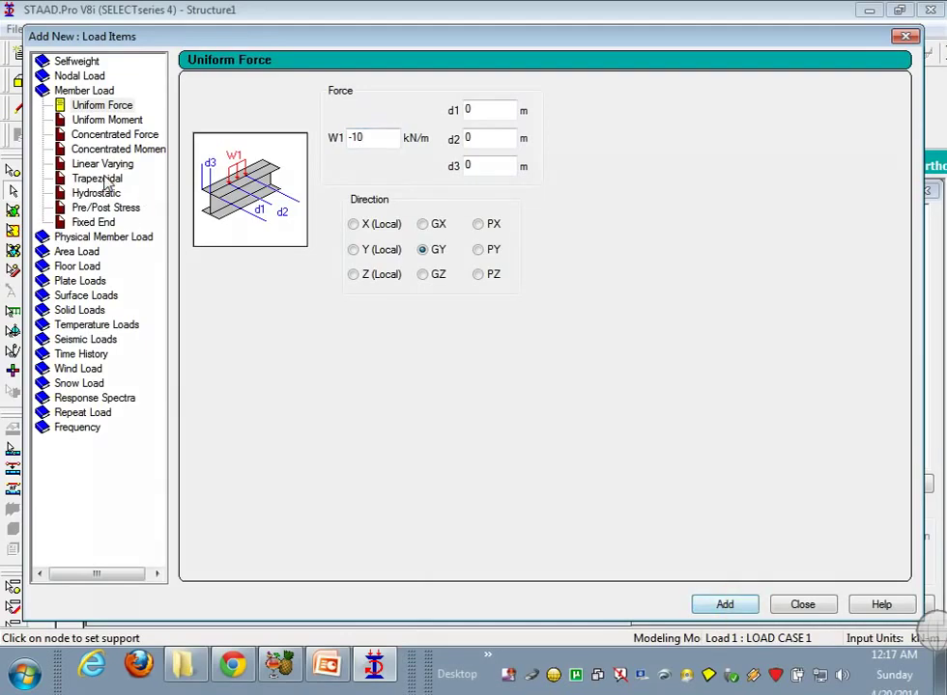
{"action": "left_click", "coordinate": [799, 607]}
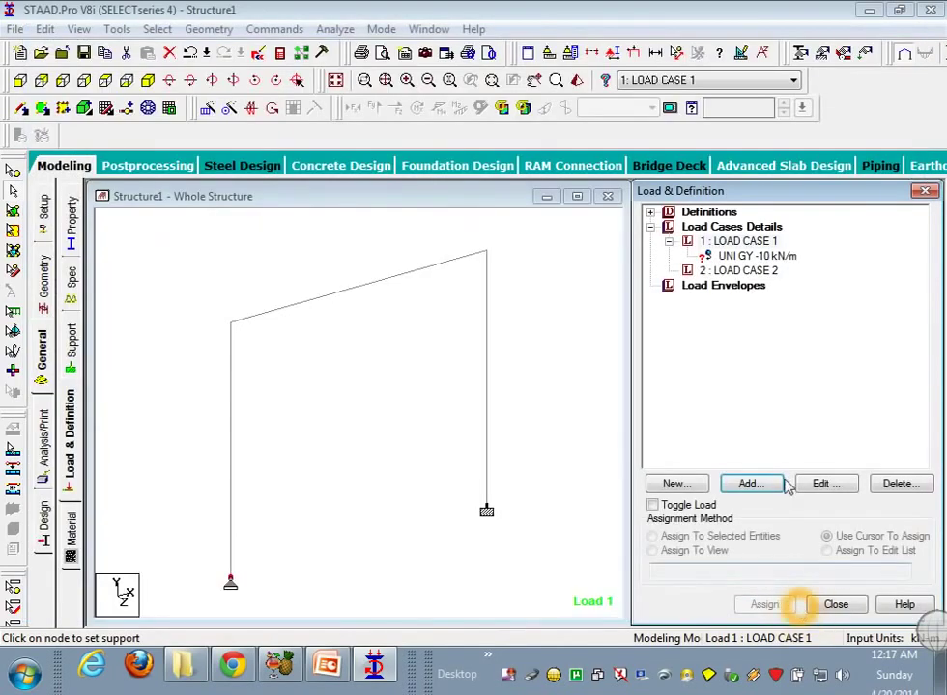
- For LOAD CASE 2, set up a nodal force with Fx 10 kN
{"action": "left_click", "coordinate": [745, 270]}
{"action": "left_click", "coordinate": [763, 489]}
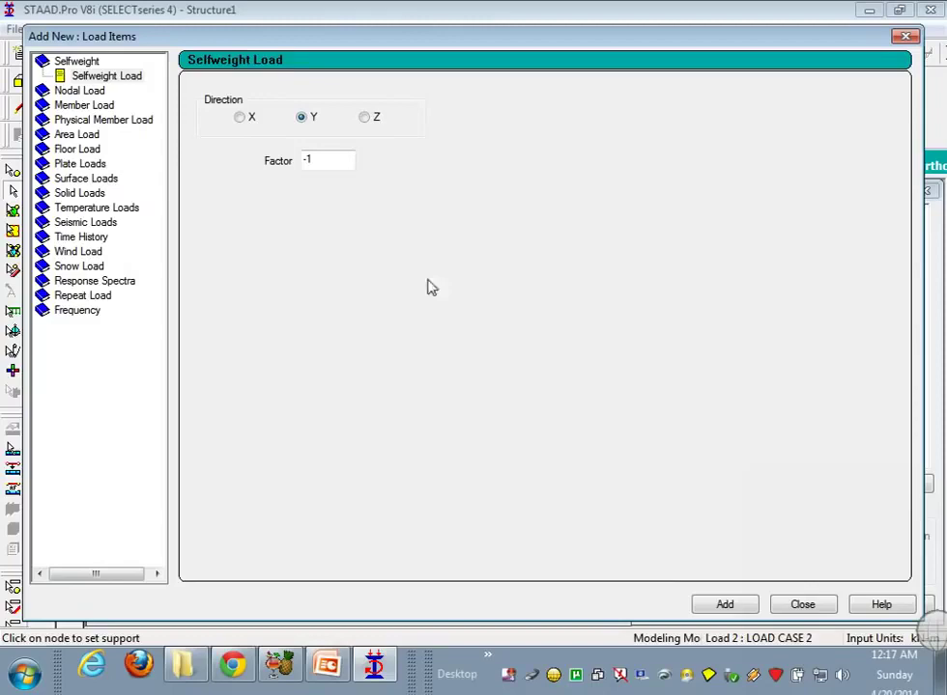
{"action": "left_click", "coordinate": [76, 89]}
{"action": "left_click", "coordinate": [86, 90]}
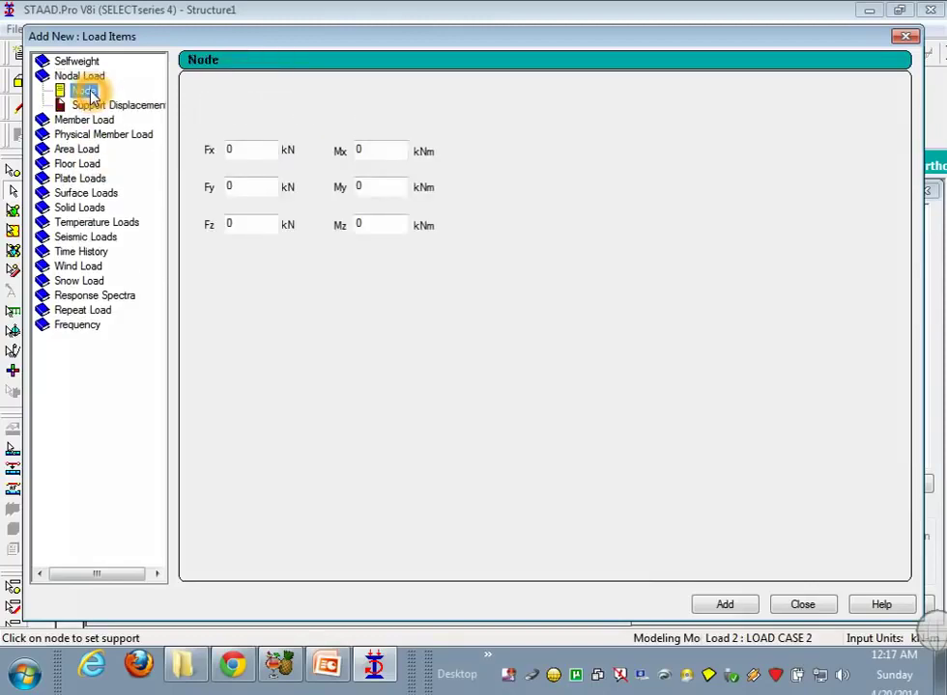
{"action": "left_click", "coordinate": [242, 151]}
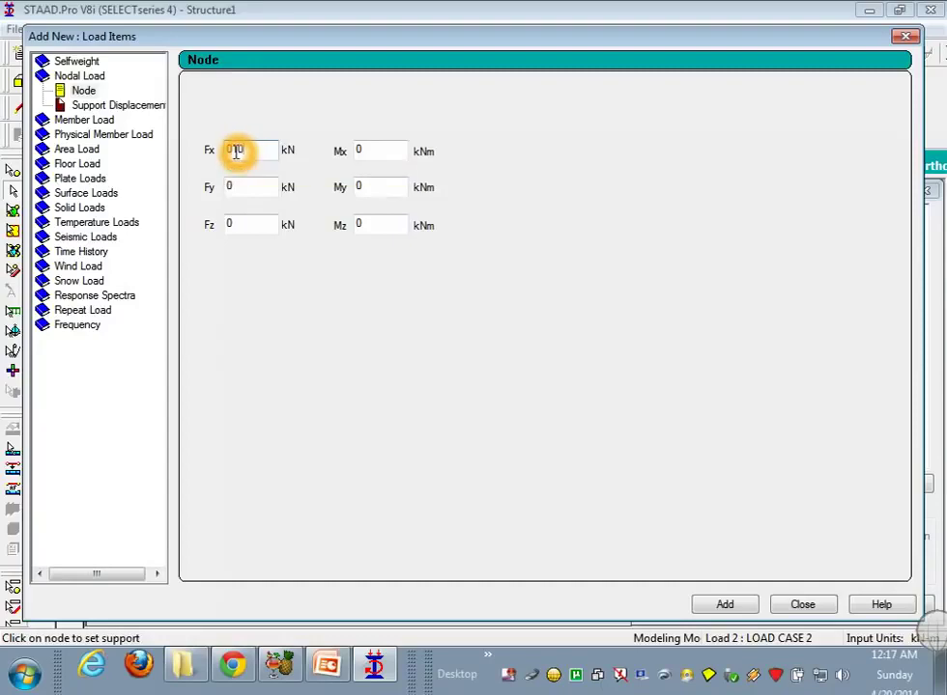
{"action": "key", "text": "BackSpace"}
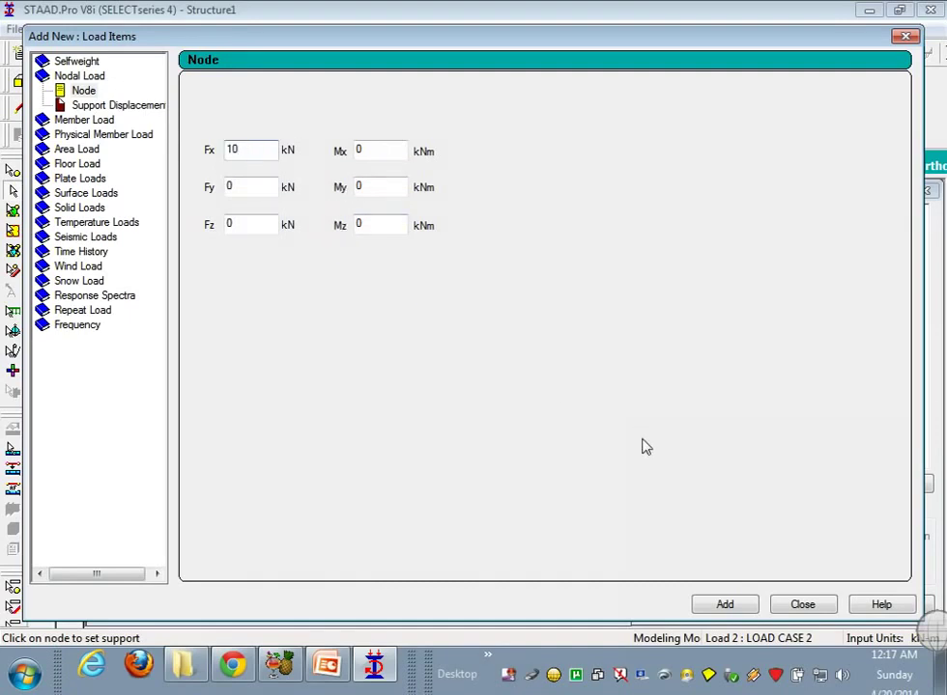
- Add the Fx 10 kN nodal load and apply UNI GY -10 kN/m to top beam 2
{"action": "left_click", "coordinate": [736, 606]}
{"action": "left_click", "coordinate": [780, 606]}
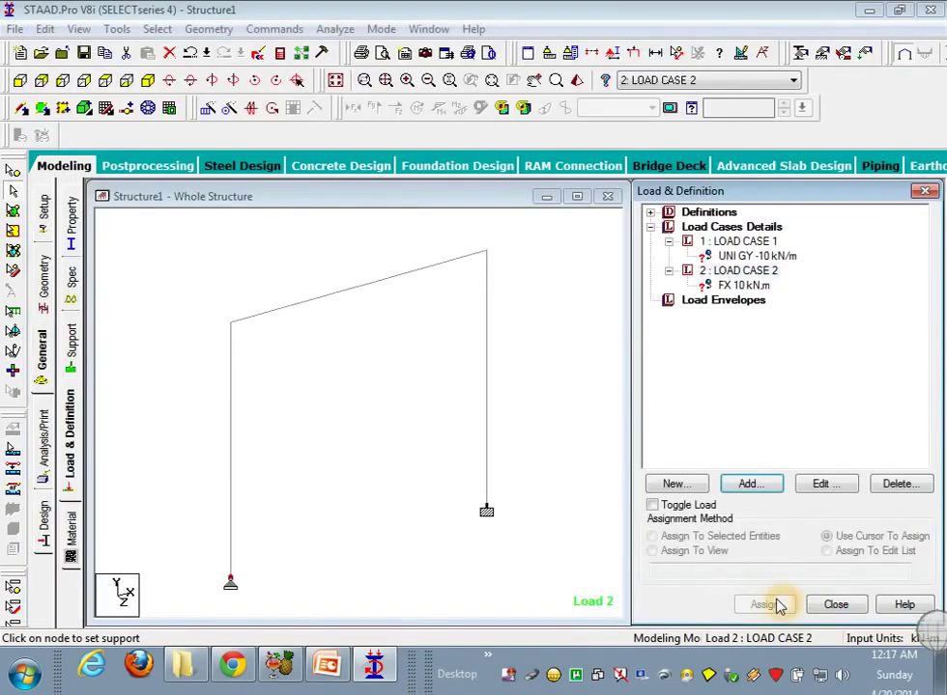
{"action": "left_click", "coordinate": [752, 257]}
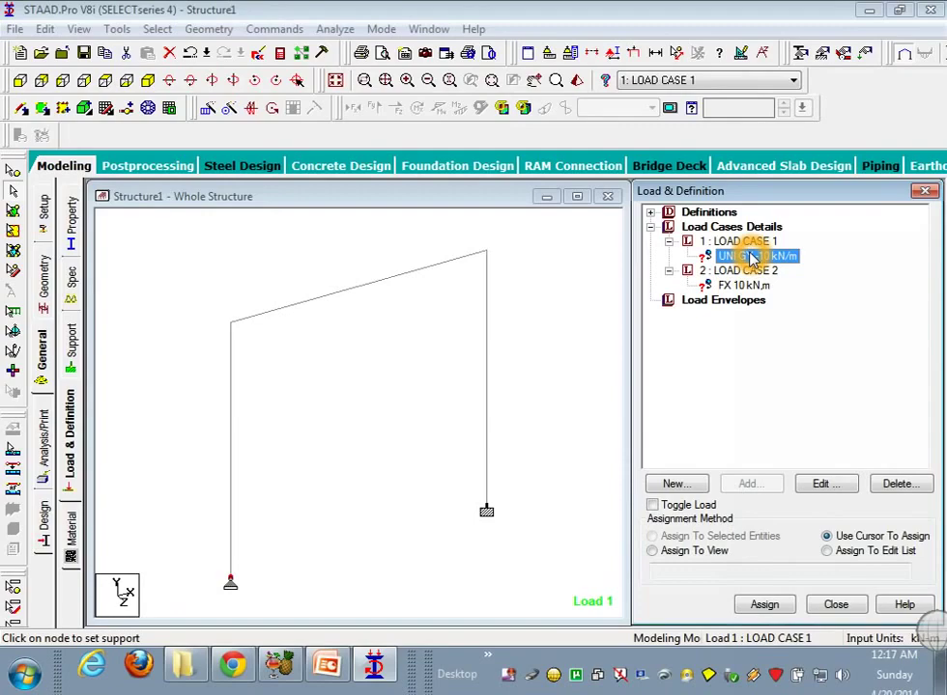
{"action": "left_click", "coordinate": [768, 605]}
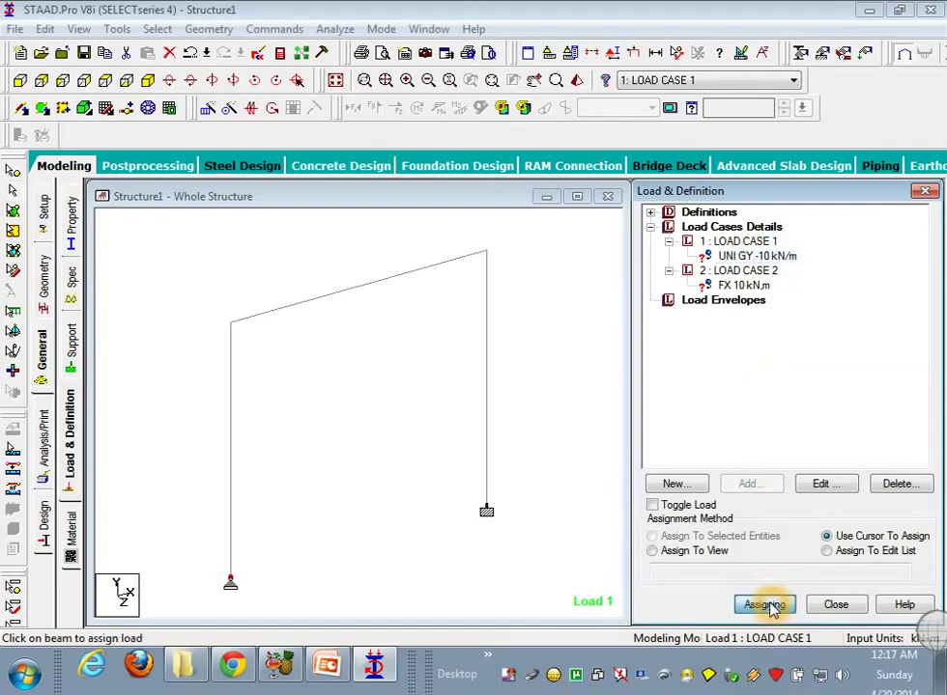
{"action": "left_click", "coordinate": [355, 289]}
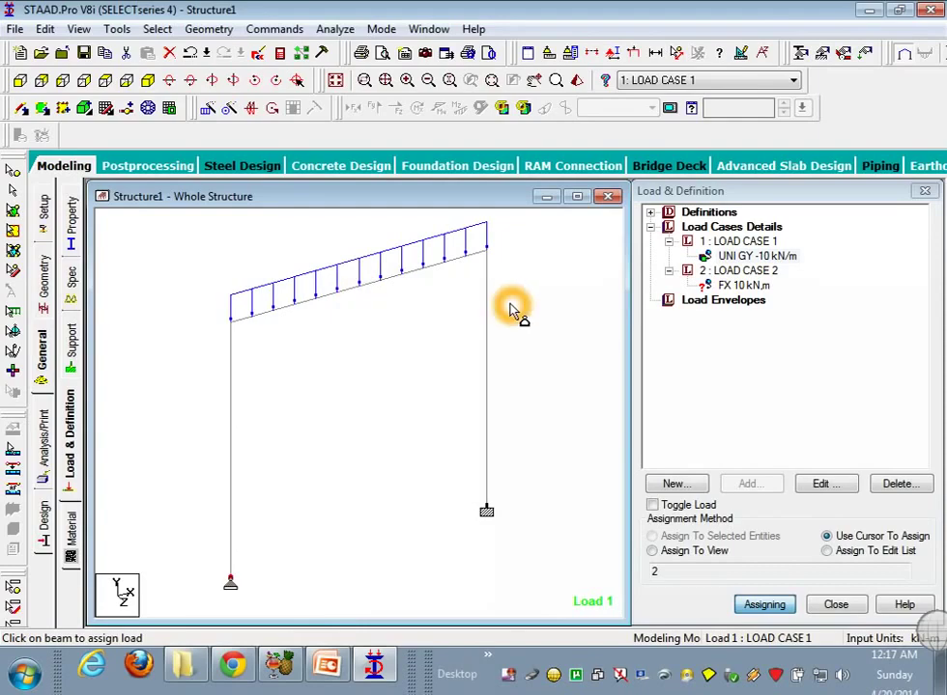
{"action": "left_click", "coordinate": [512, 309]}
- Apply the FX 10 kN load at node 2
{"action": "left_click", "coordinate": [737, 287]}
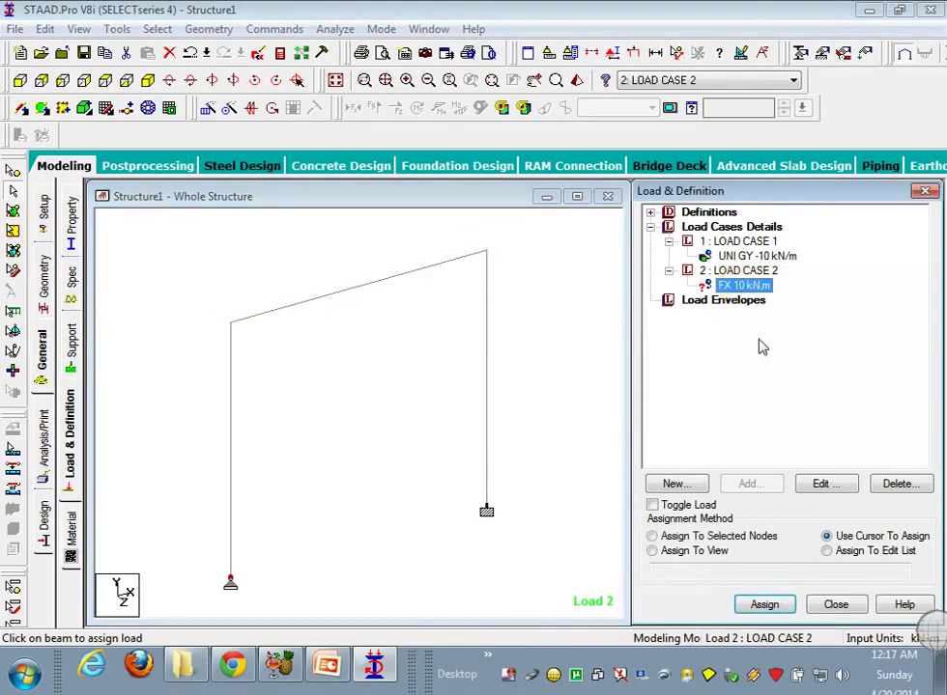
{"action": "left_click", "coordinate": [764, 604]}
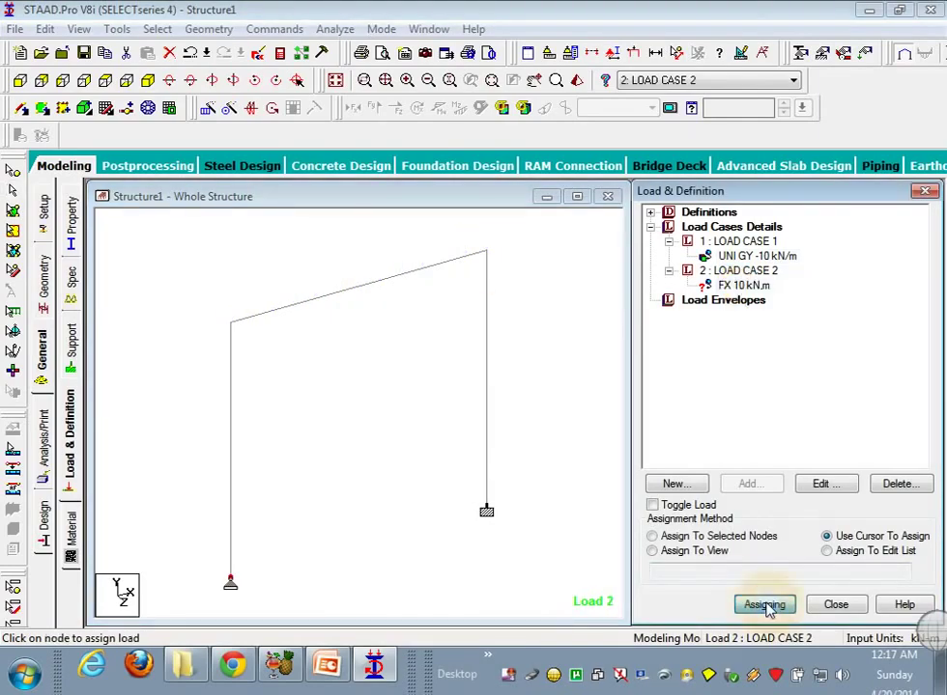
{"action": "left_click", "coordinate": [230, 329]}
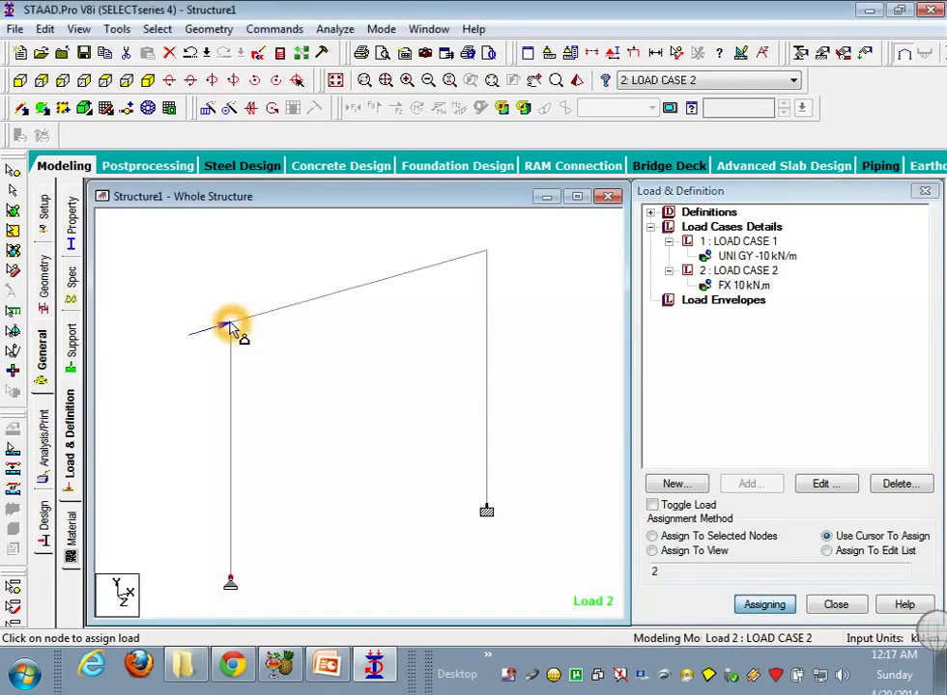
- Turn on Node Numbers and Beam Numbers in the Labels display settings
{"action": "right_click", "coordinate": [295, 338]}
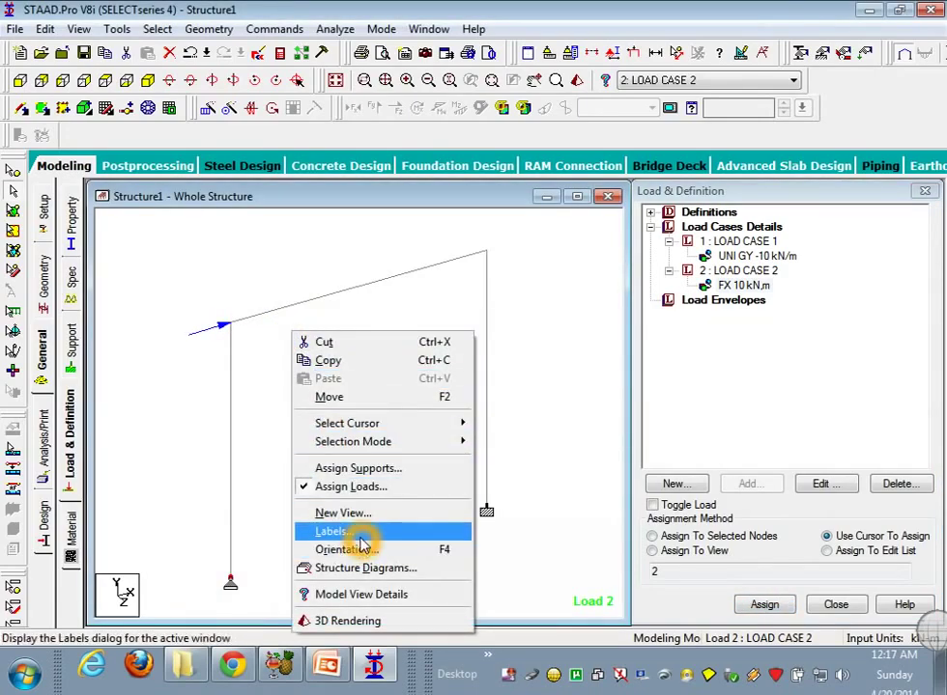
{"action": "left_click", "coordinate": [362, 534]}
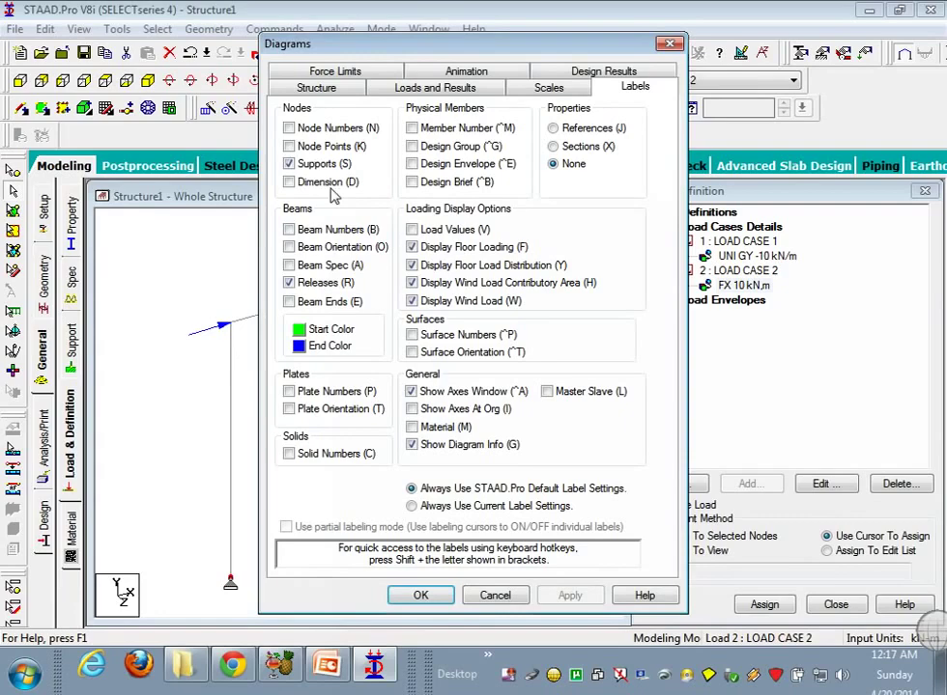
{"action": "left_click", "coordinate": [289, 127]}
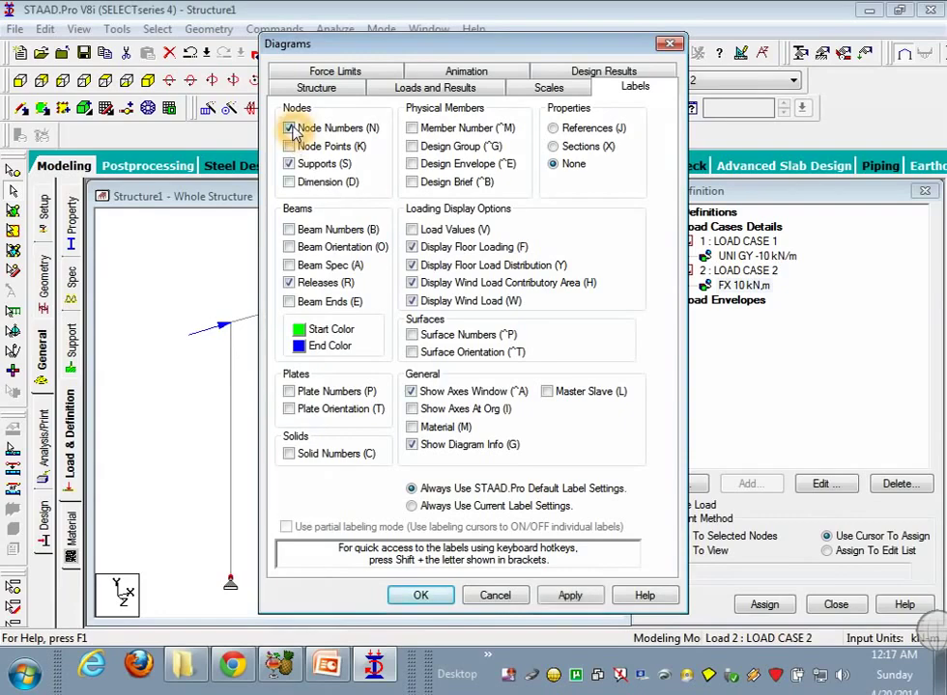
{"action": "left_click", "coordinate": [288, 230]}
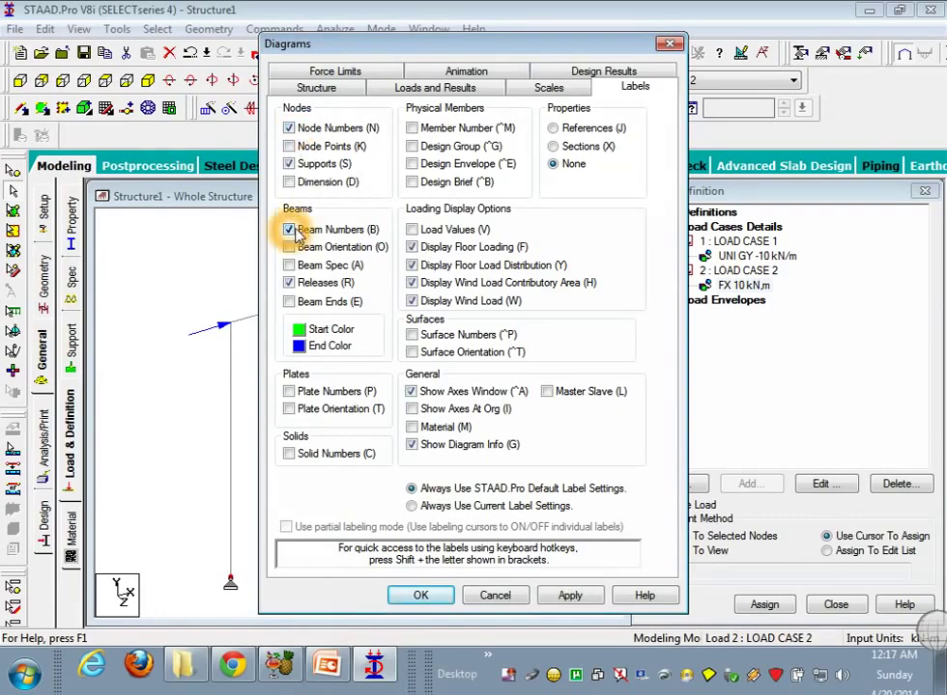
{"action": "left_click", "coordinate": [447, 600]}
{"action": "left_click", "coordinate": [570, 596]}
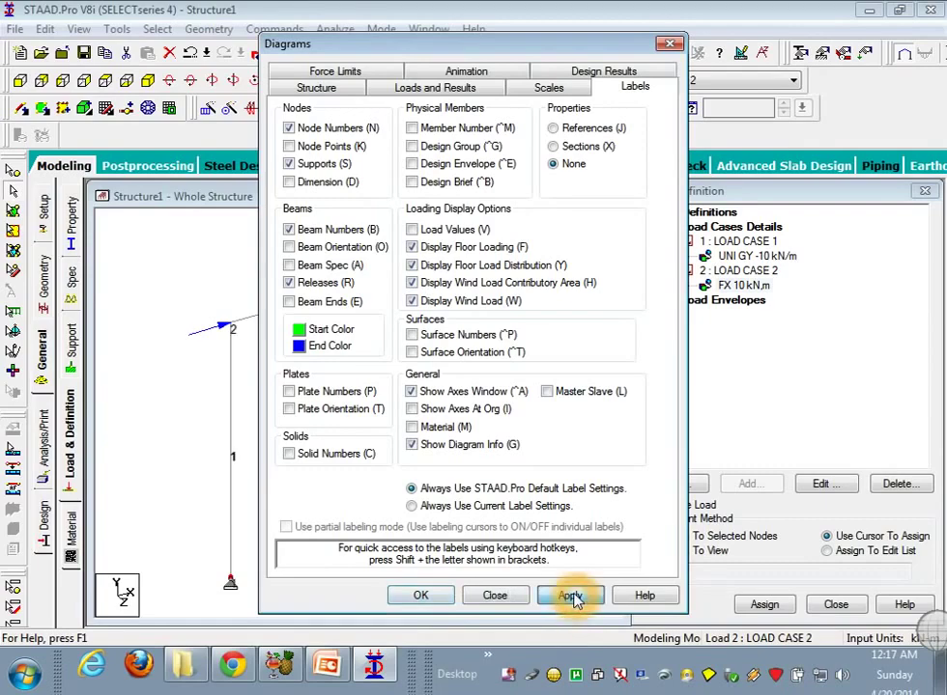
{"action": "left_click", "coordinate": [444, 597]}
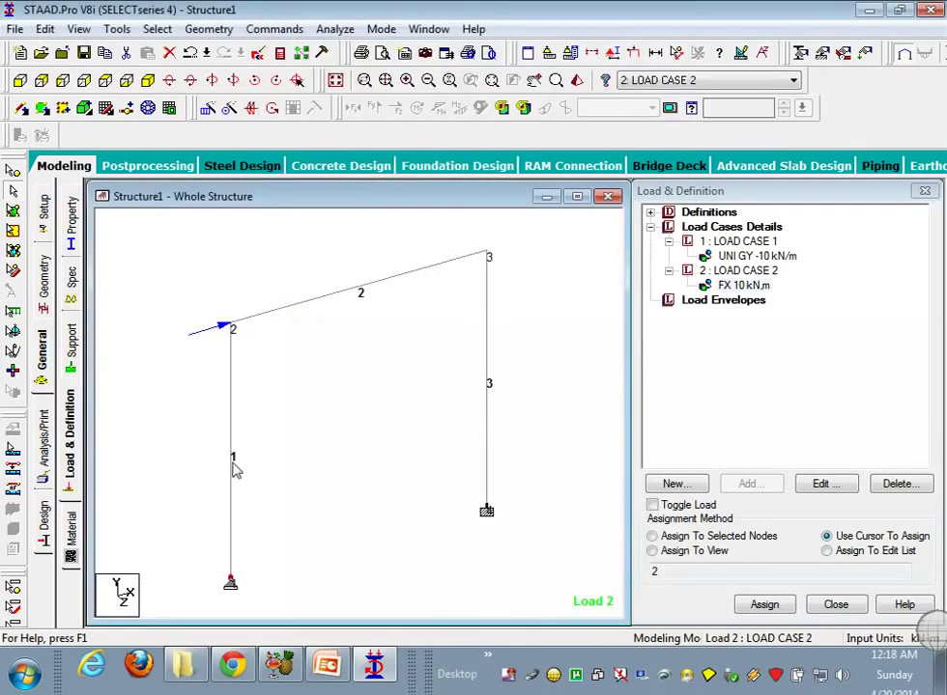
- Select items in the model view and bring up the sloped beam's context menu
{"action": "left_click", "coordinate": [471, 454]}
{"action": "left_click", "coordinate": [170, 359]}
{"action": "left_click", "coordinate": [533, 387]}
{"action": "left_click", "coordinate": [534, 391]}
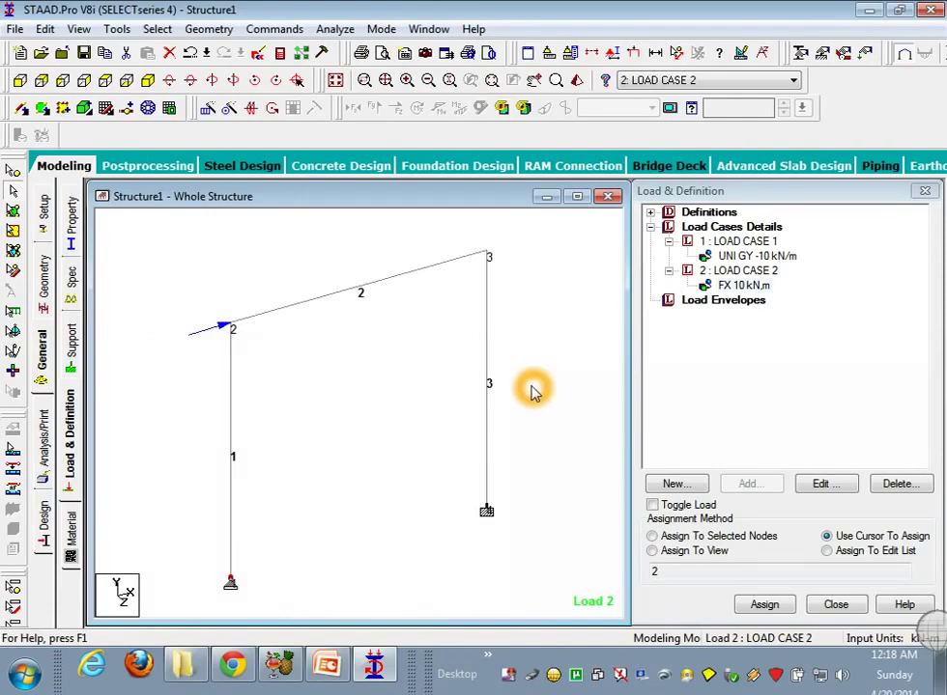
{"action": "left_click", "coordinate": [335, 298]}
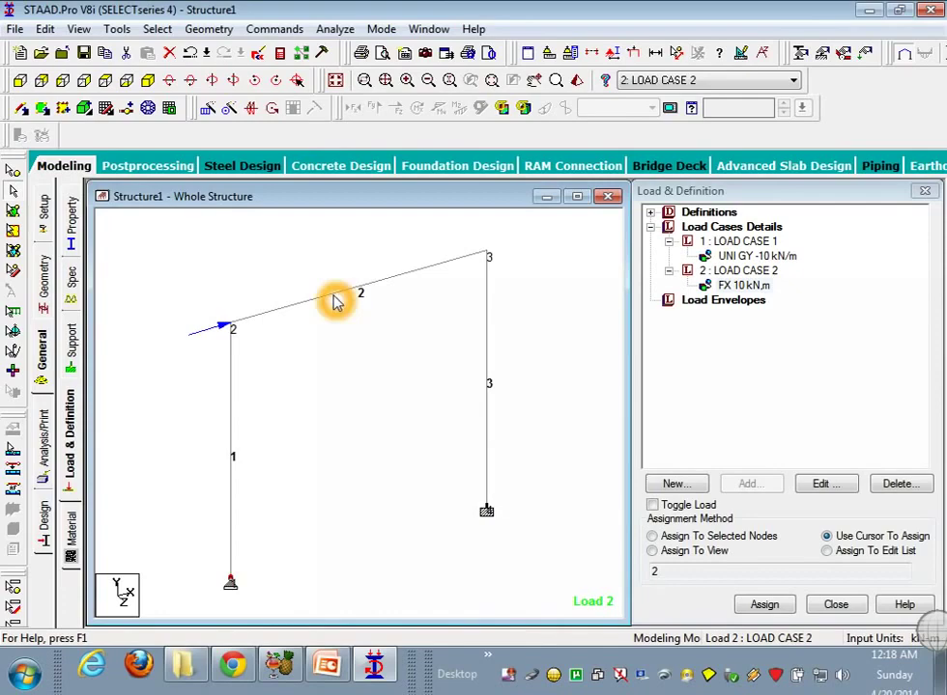
{"action": "right_click", "coordinate": [346, 320]}
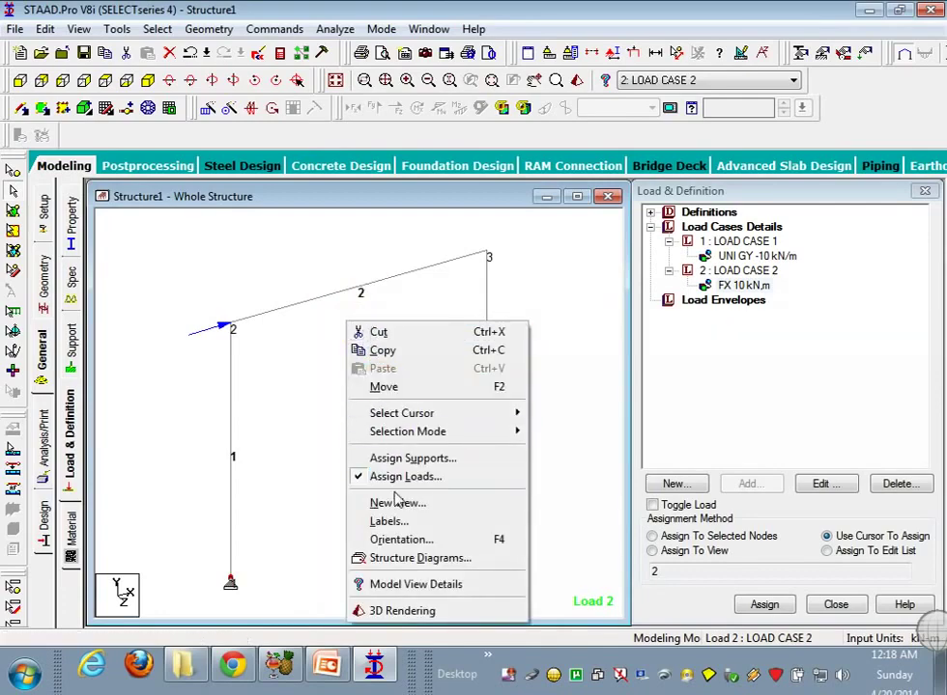
- Define a rectangular concrete section with YD 0.4 m and ZD 0.3 m
{"action": "left_click", "coordinate": [274, 381]}
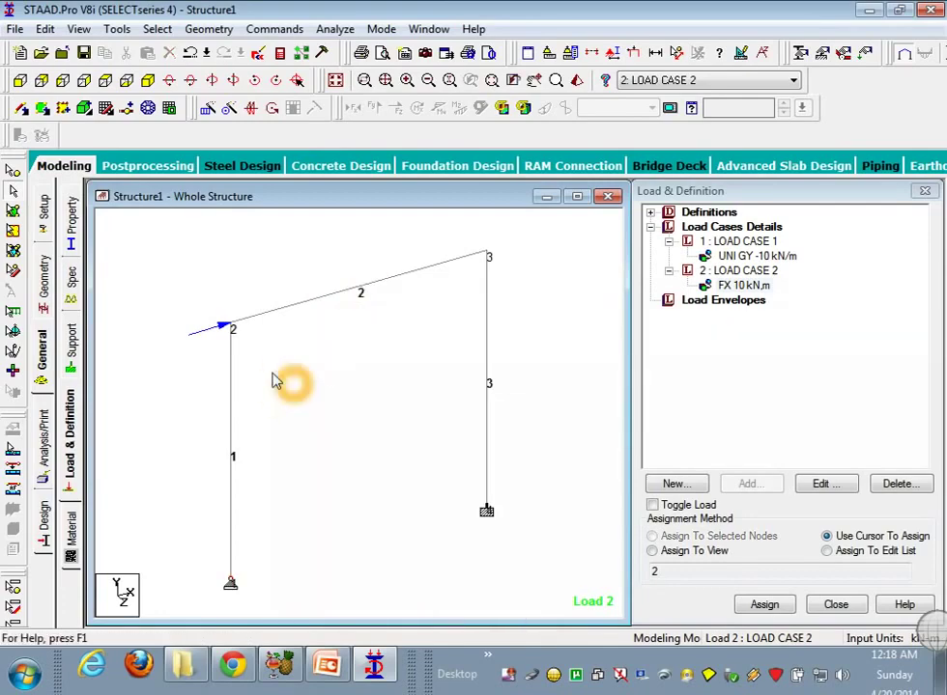
{"action": "left_click", "coordinate": [71, 229]}
{"action": "left_click", "coordinate": [858, 462]}
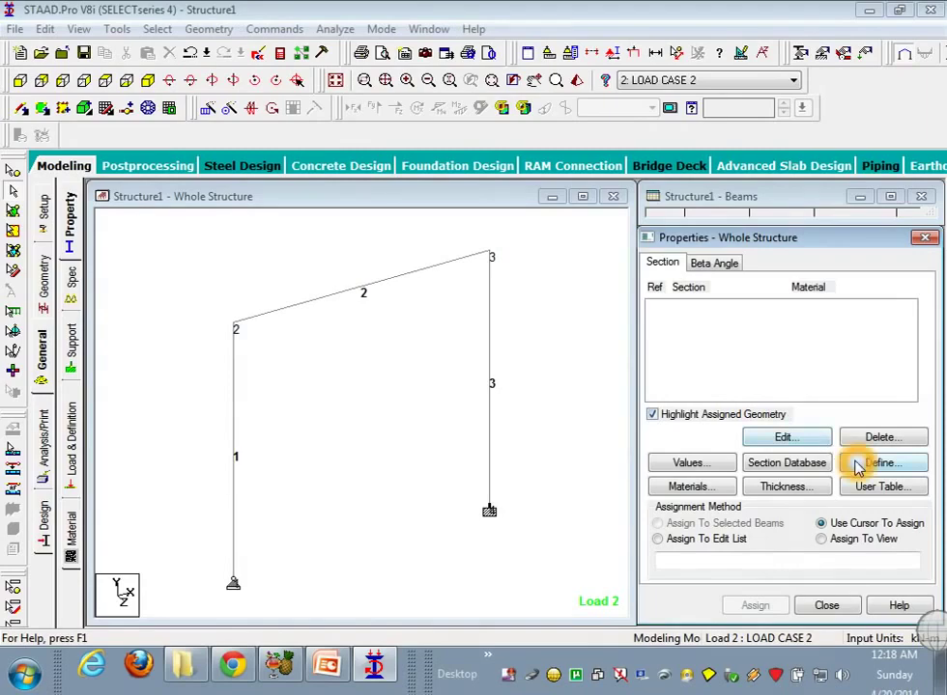
{"action": "left_click", "coordinate": [214, 187]}
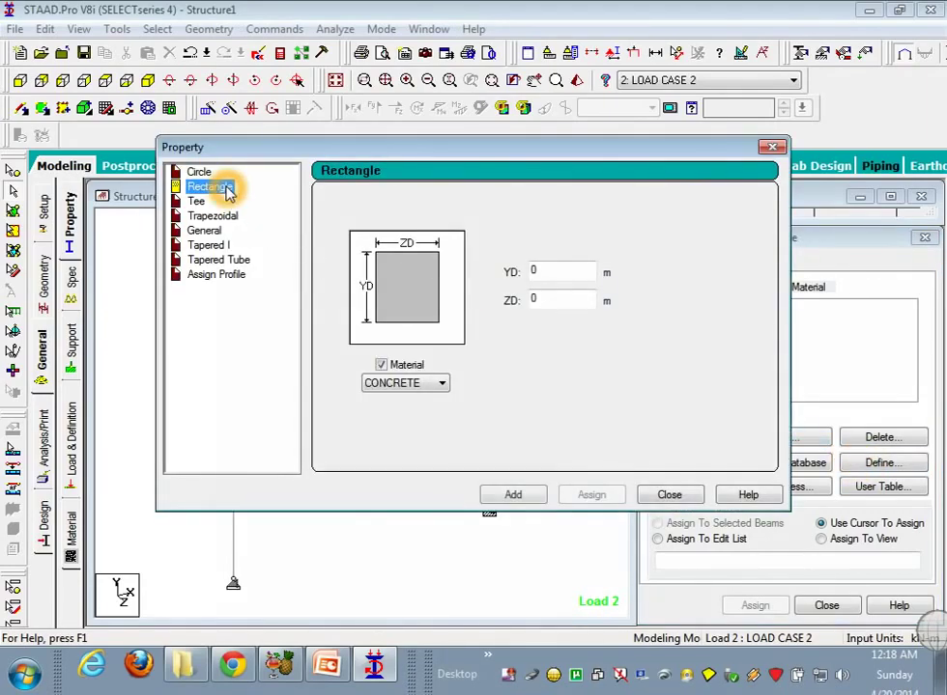
{"action": "left_click", "coordinate": [550, 270]}
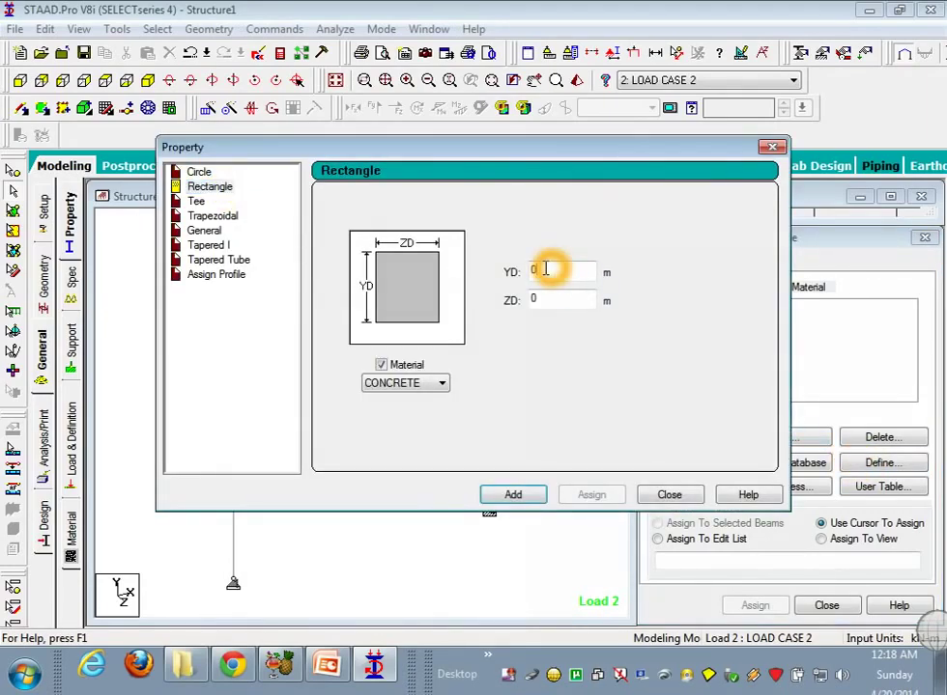
{"action": "key", "text": "BackSpace"}
{"action": "type", "text": "4"}
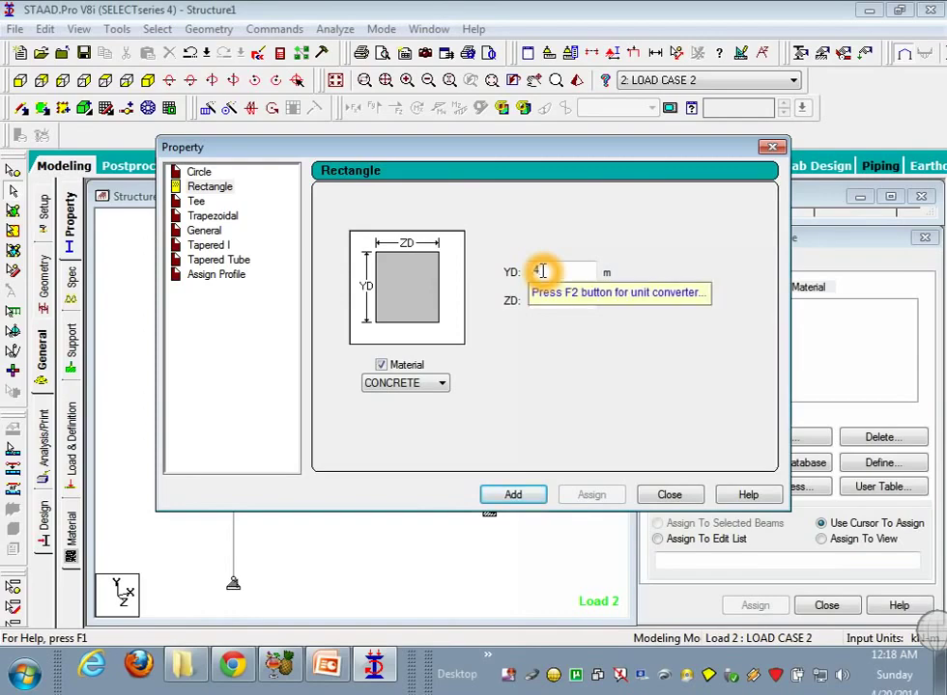
{"action": "left_click", "coordinate": [553, 297]}
{"action": "key", "text": "BackSpace"}
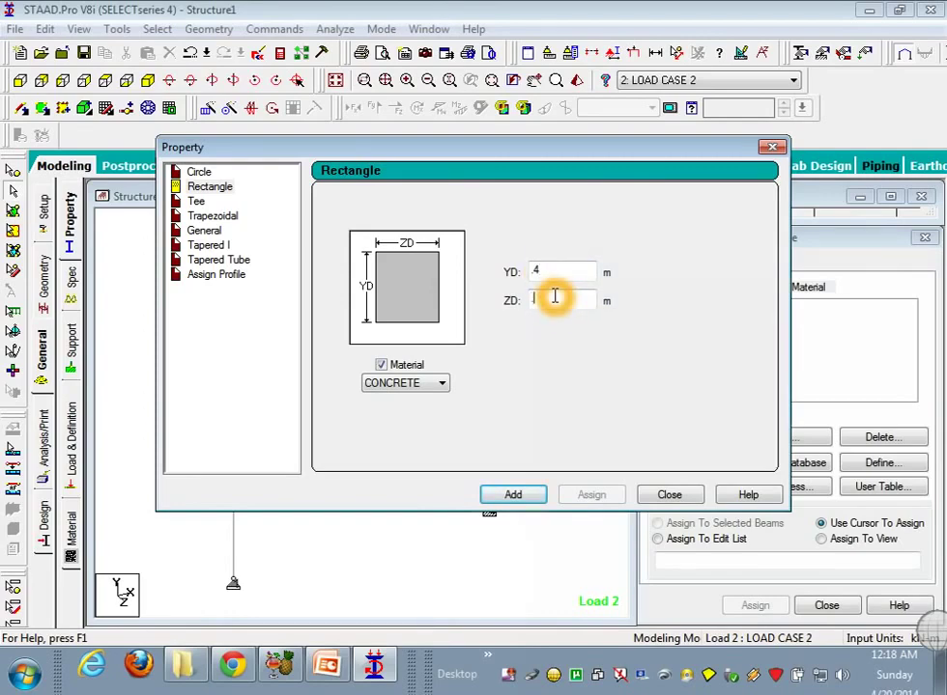
{"action": "left_click", "coordinate": [534, 498]}
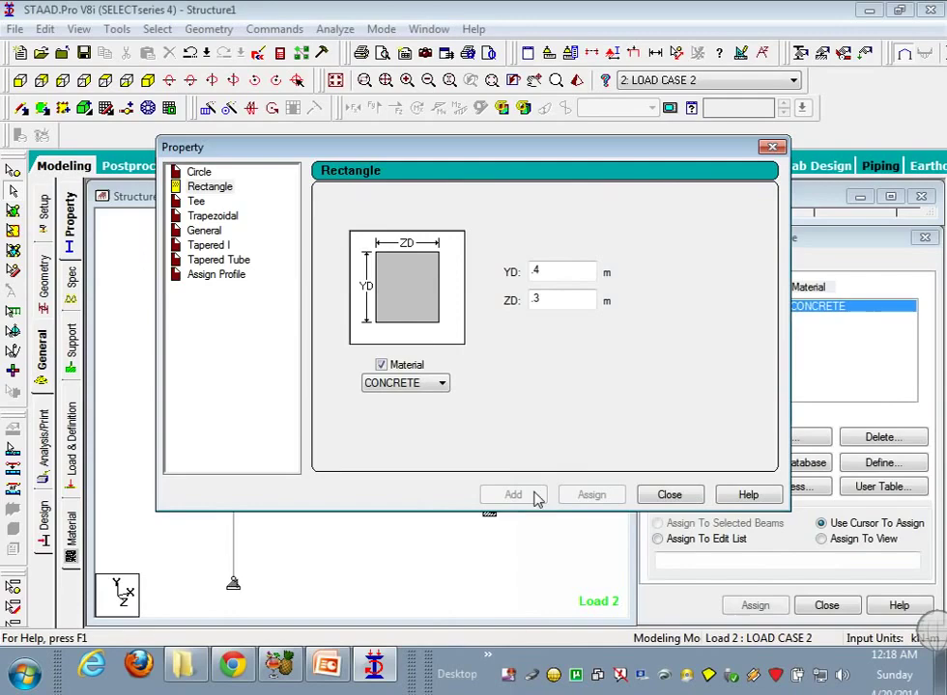
- Add a second rectangular section with YD 0.3 m and ZD 0.2 m
{"action": "left_click", "coordinate": [547, 271]}
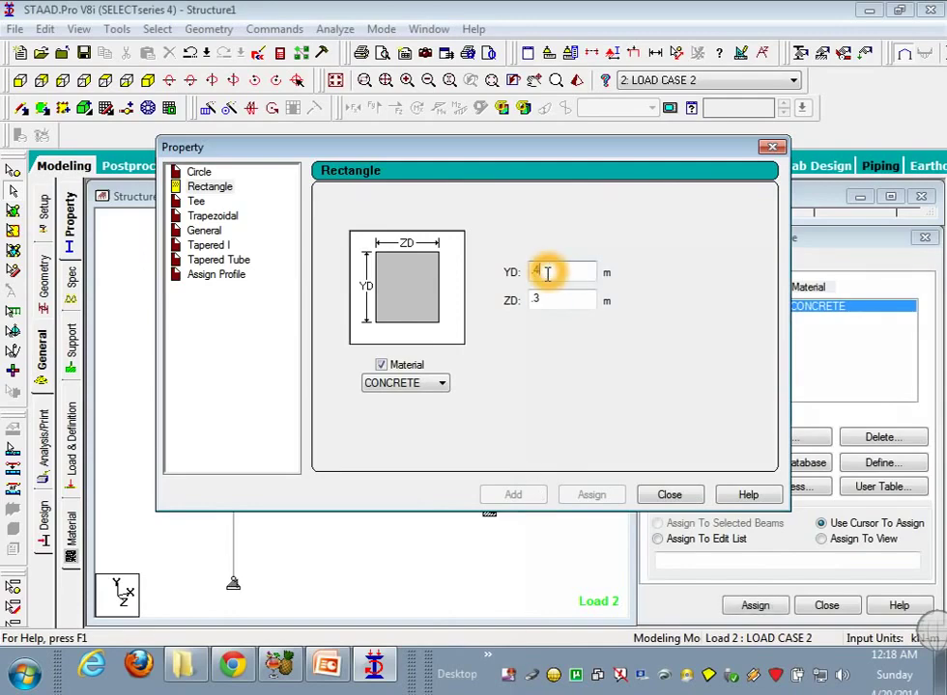
{"action": "key", "text": "BackSpace"}
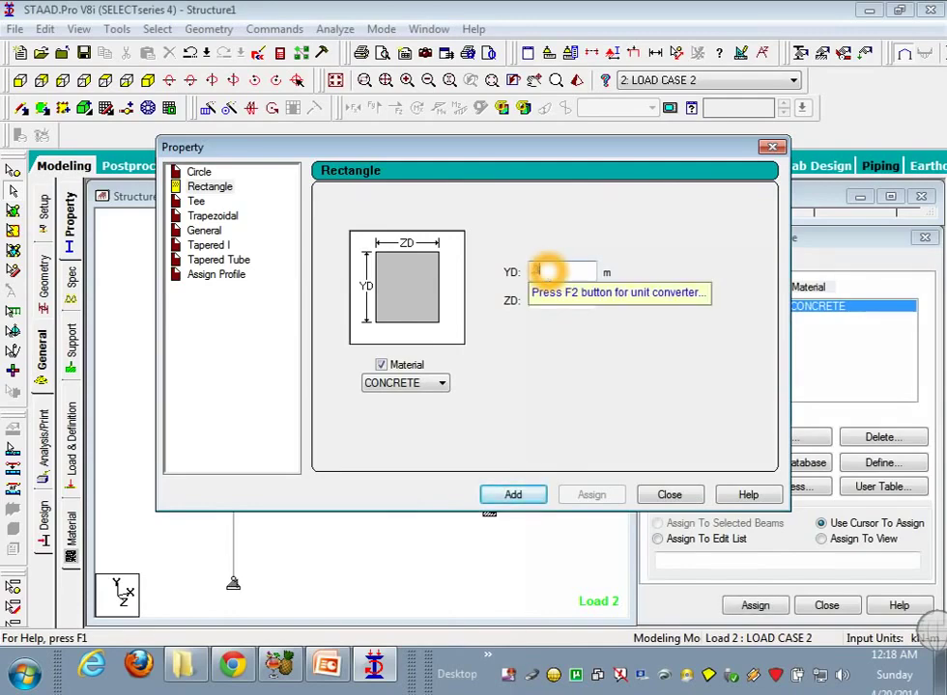
{"action": "type", "text": ".3"}
{"action": "left_click", "coordinate": [546, 300]}
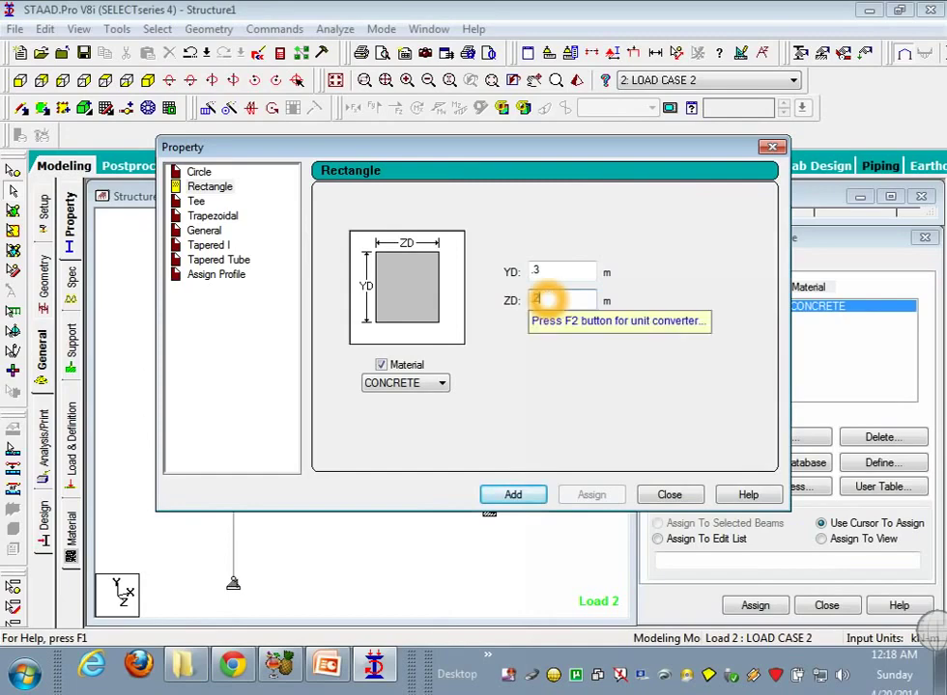
{"action": "type", "text": ".2"}
{"action": "left_click", "coordinate": [522, 496]}
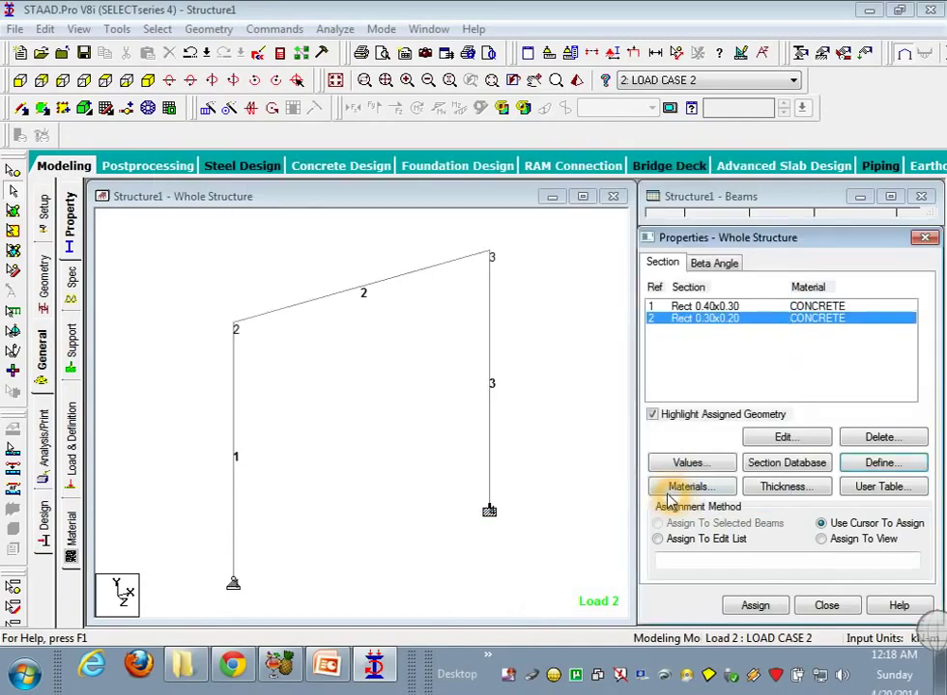
- Assign Rect 0.40x0.30 to column members 1 and 3
{"action": "left_click", "coordinate": [734, 306]}
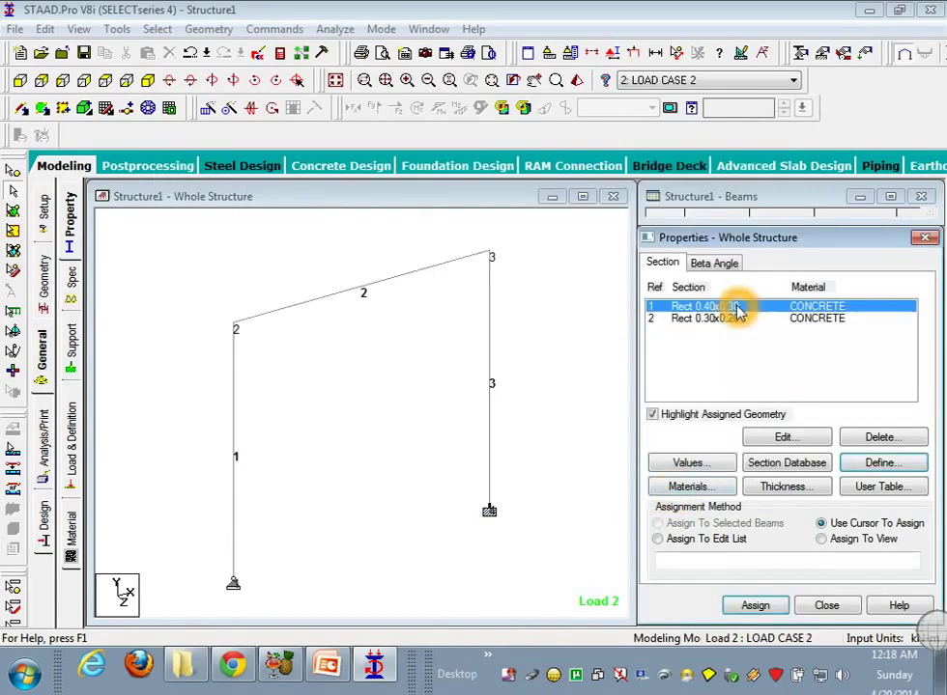
{"action": "left_click", "coordinate": [751, 605]}
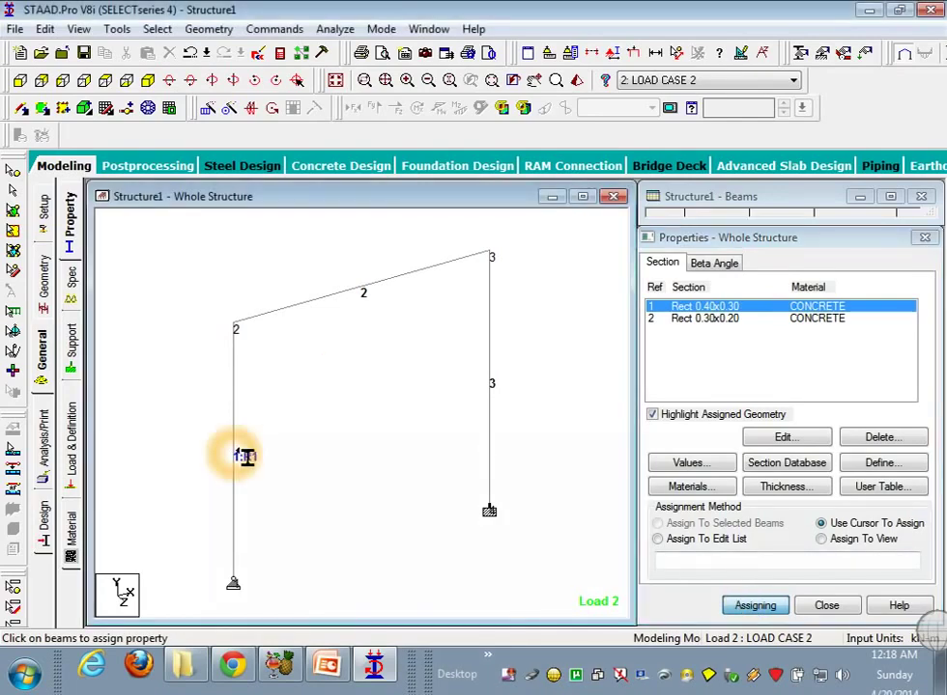
{"action": "left_click", "coordinate": [499, 386]}
{"action": "key", "text": "Escape"}
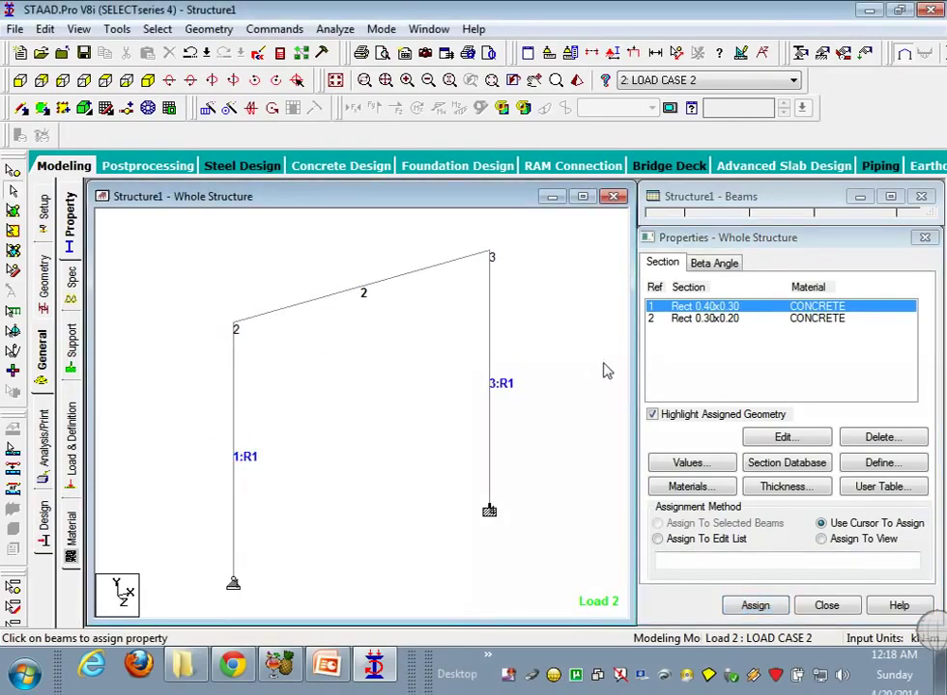
- Assign Rect 0.30x0.20 to sloping member 2
{"action": "left_click", "coordinate": [677, 317]}
{"action": "left_click", "coordinate": [753, 606]}
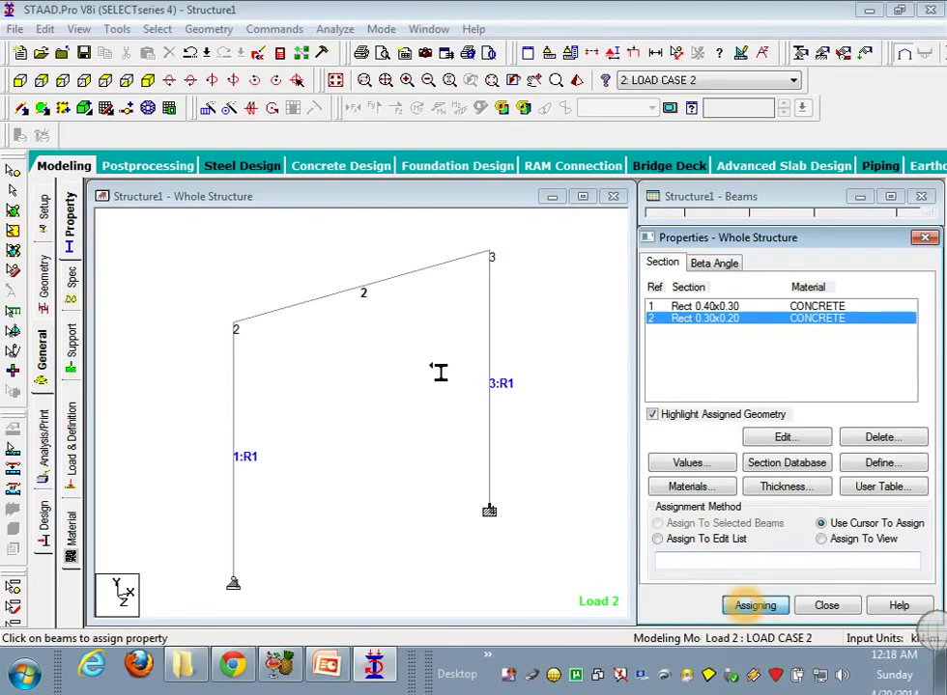
{"action": "left_click", "coordinate": [358, 291]}
{"action": "key", "text": "Escape"}
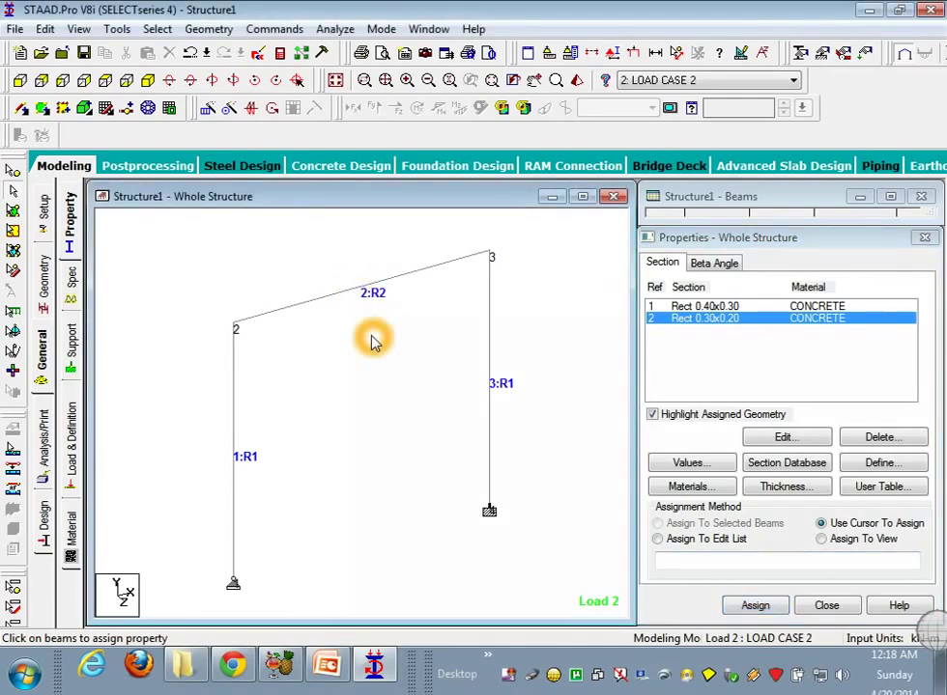
{"action": "left_click", "coordinate": [282, 390]}
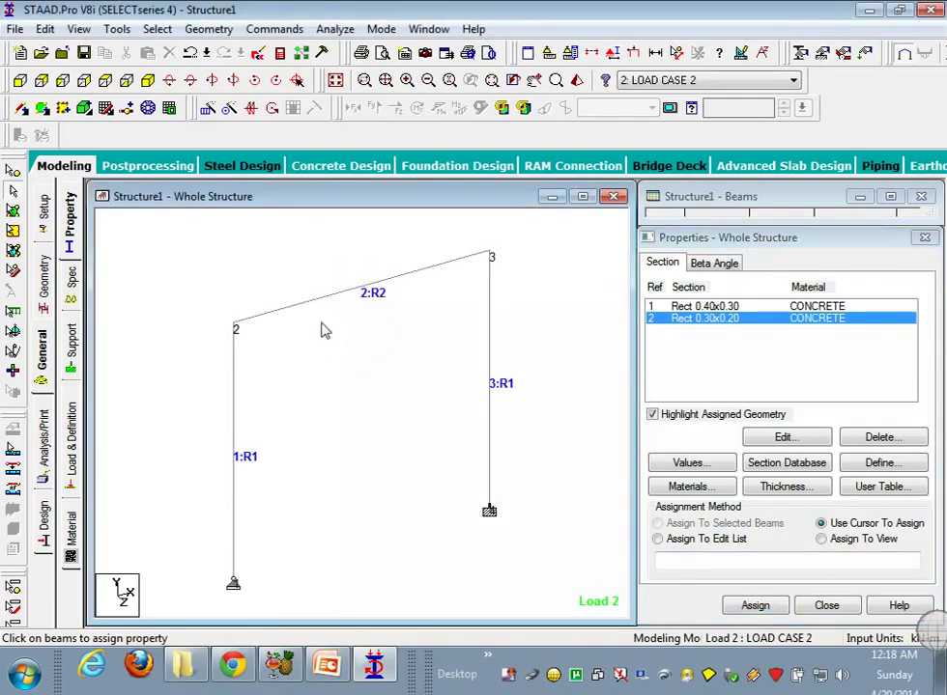
- Add a PERFORM ANALYSIS command from the Analysis/Print commands
{"action": "left_click", "coordinate": [40, 439]}
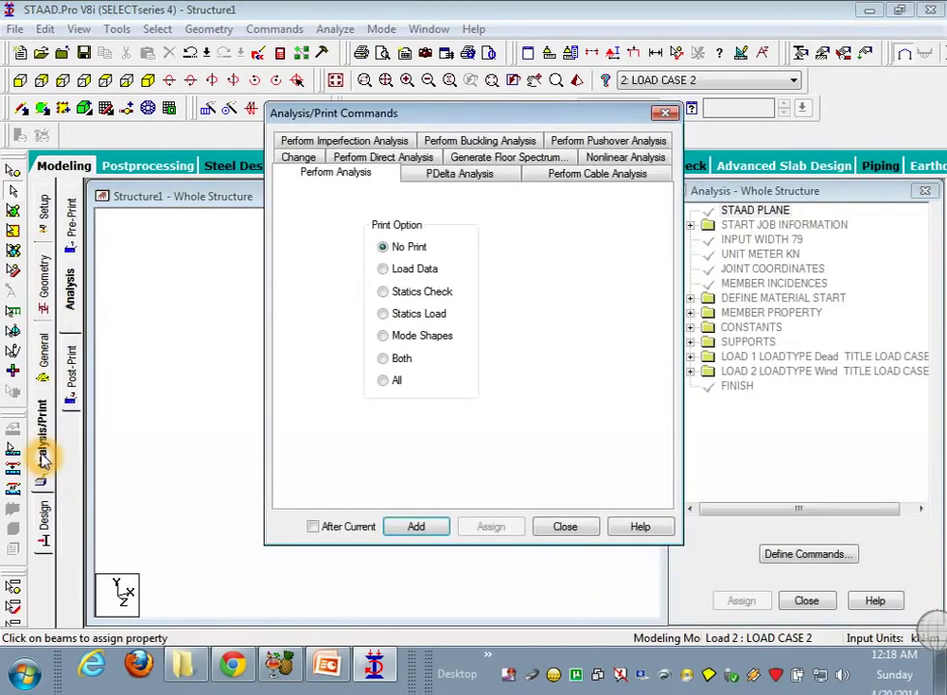
{"action": "left_click", "coordinate": [419, 529]}
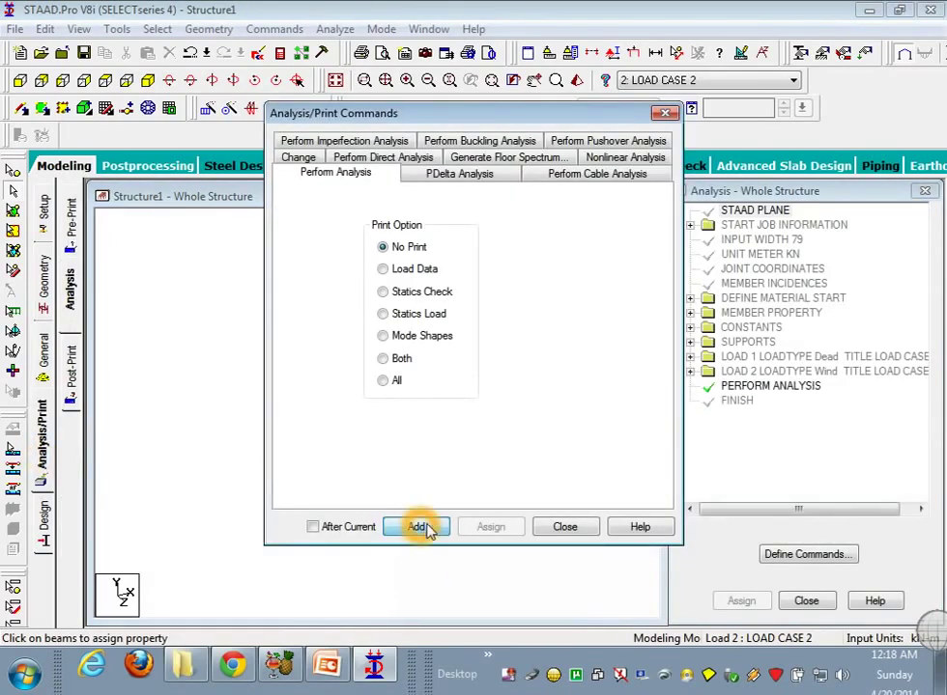
{"action": "left_click", "coordinate": [545, 528]}
- Save the model and run the analysis, finishing with 0 errors and 0 warnings
{"action": "left_click", "coordinate": [343, 28]}
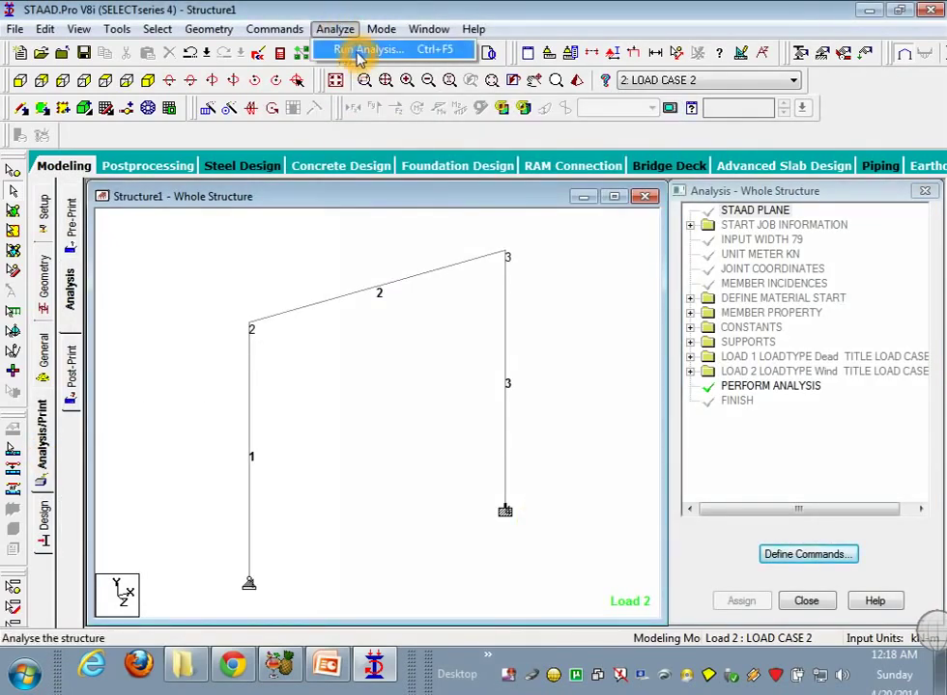
{"action": "left_click", "coordinate": [360, 51]}
{"action": "left_click", "coordinate": [359, 356]}
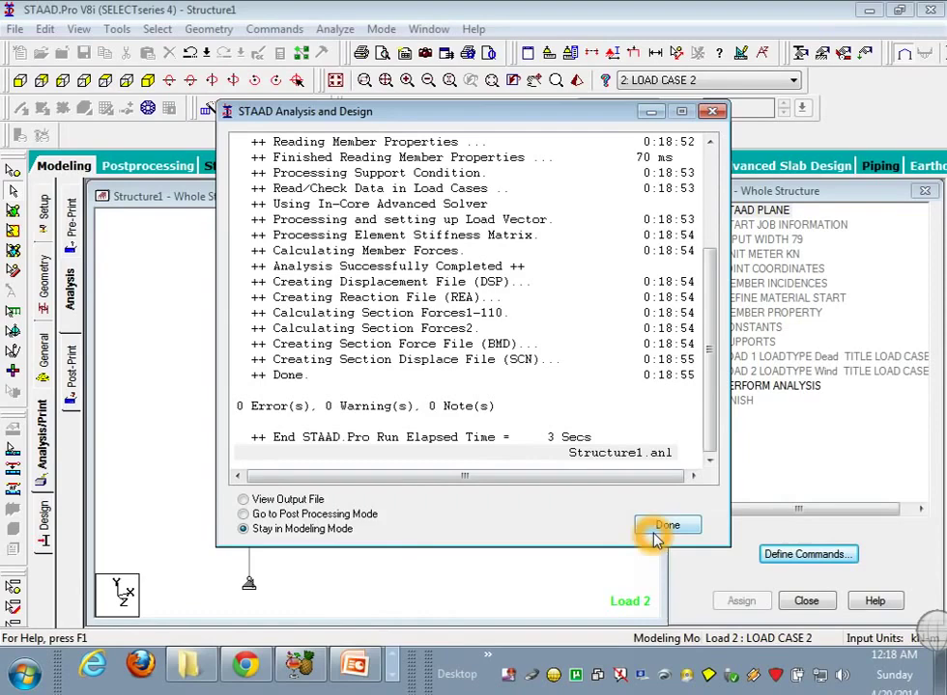
{"action": "left_click", "coordinate": [660, 527]}
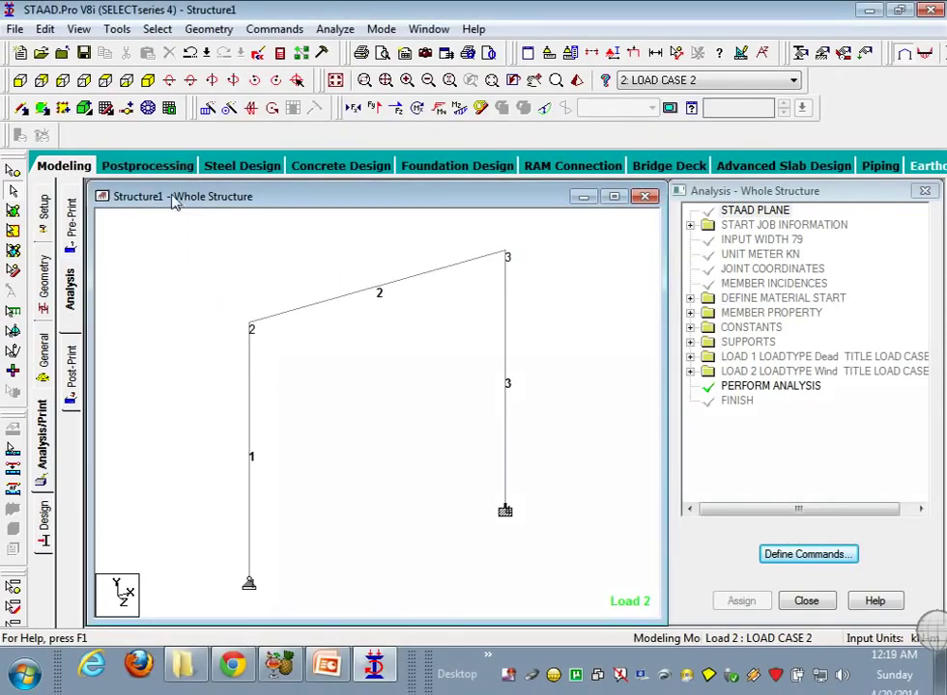
- Open postprocessing results for load cases 1 and 2, showing node displacements including 43.605 mm sway at node 2
{"action": "left_click", "coordinate": [176, 165]}
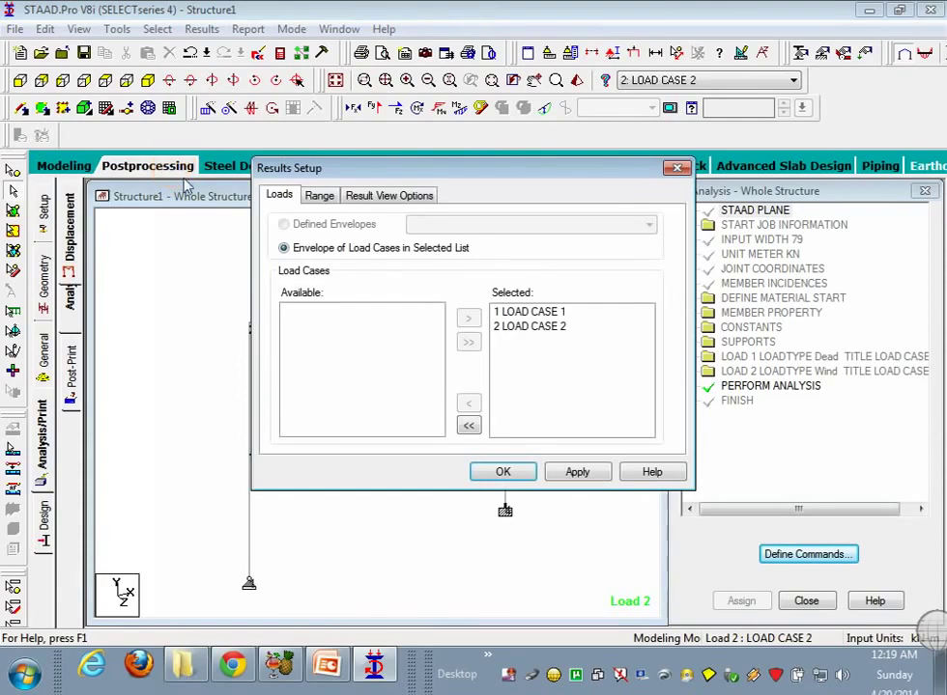
{"action": "left_click", "coordinate": [500, 473]}
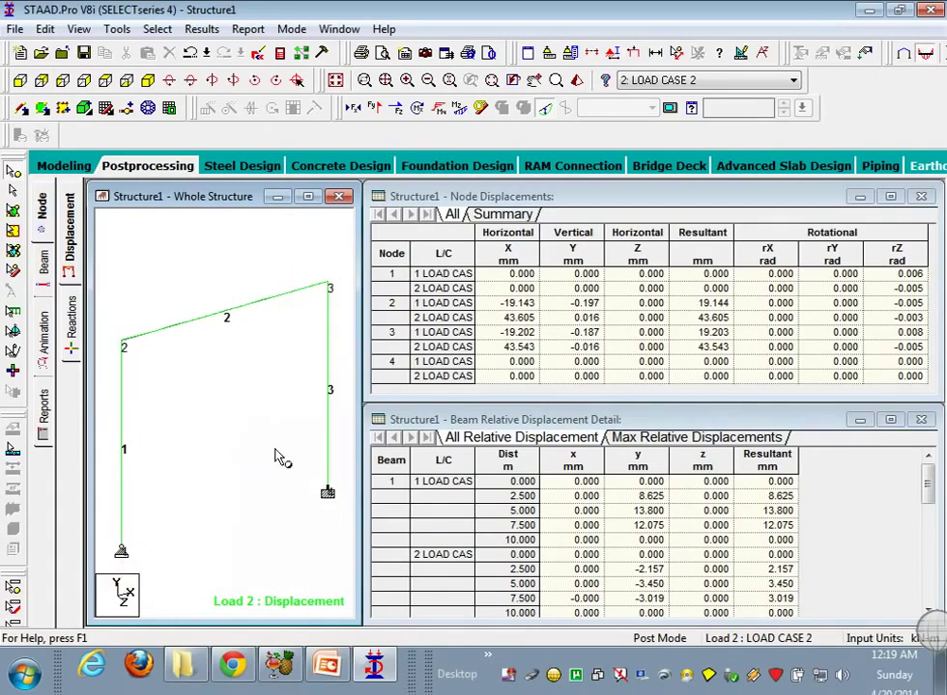
{"action": "left_click", "coordinate": [255, 348]}
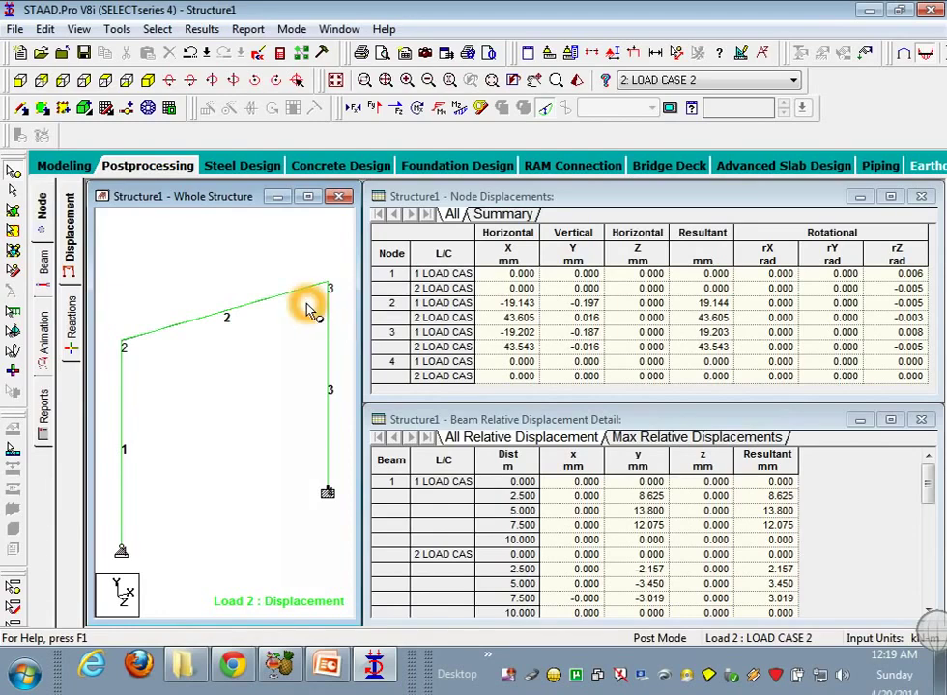
{"action": "left_click", "coordinate": [333, 288]}
{"action": "left_click", "coordinate": [71, 322]}
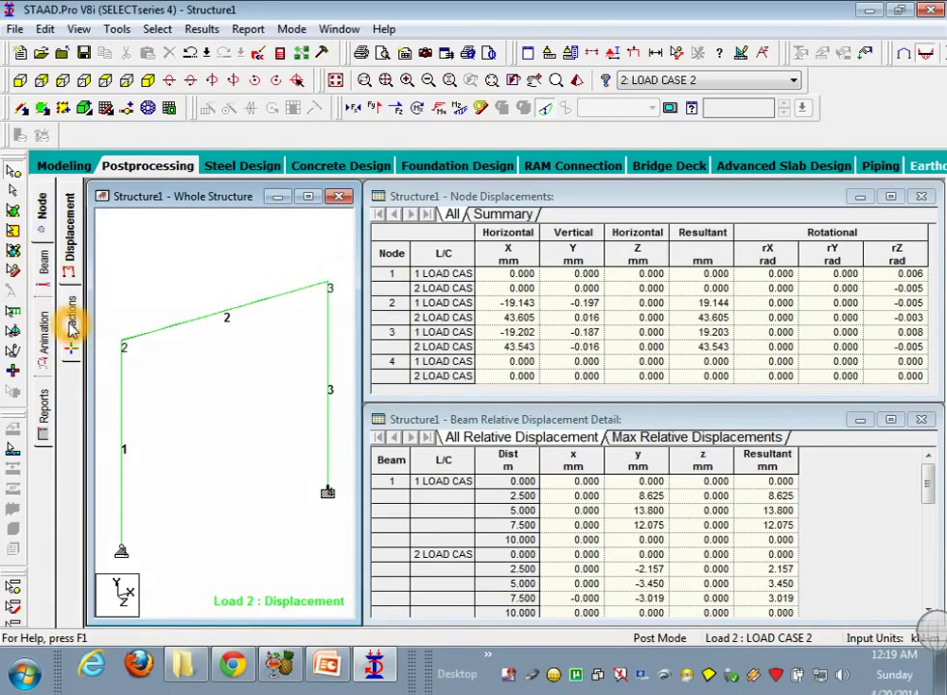
- Show the support reactions full-size, then the Load 2 Bending Z diagram over the whole frame
{"action": "left_click", "coordinate": [359, 196]}
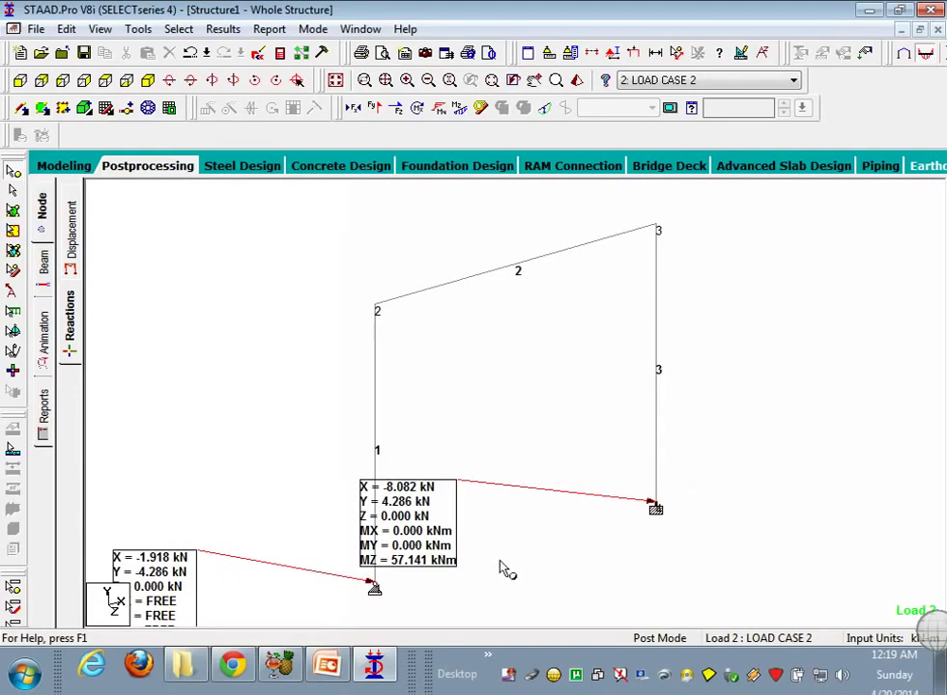
{"action": "left_click", "coordinate": [44, 264]}
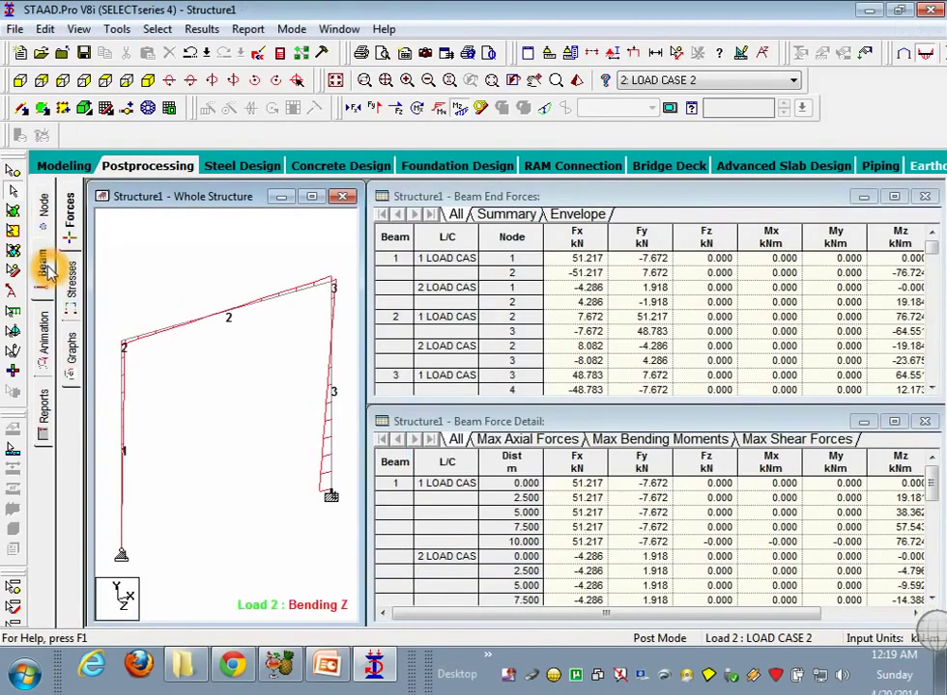
{"action": "left_click", "coordinate": [311, 197]}
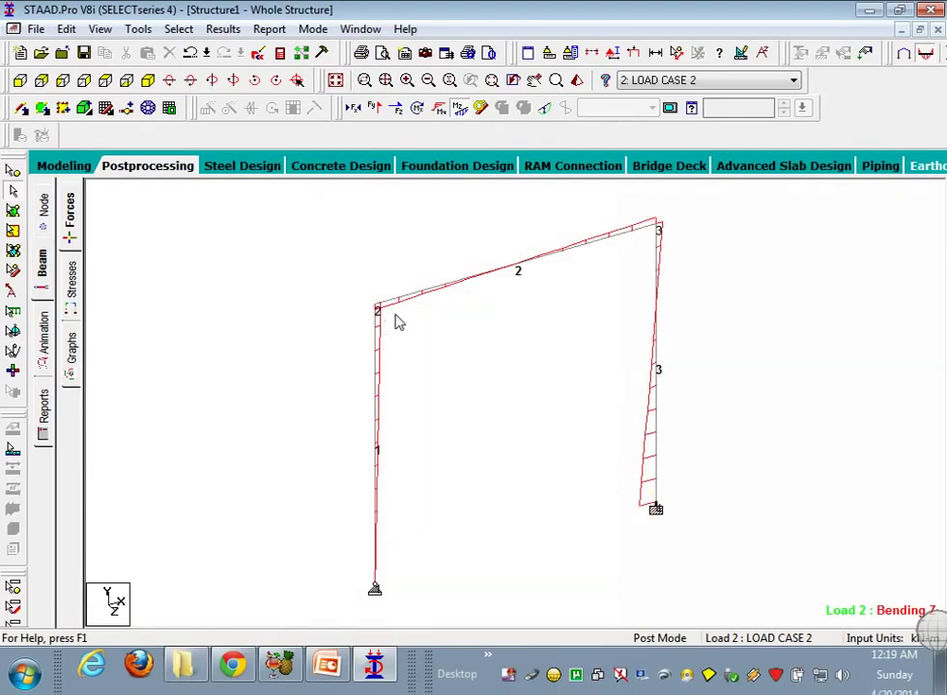
- Display Beam 1's Load 2 graphs beside the frame: Mz -19.2 kNm, Fy 1.92 kN, Fx -4.29 kN
{"action": "left_click", "coordinate": [73, 354]}
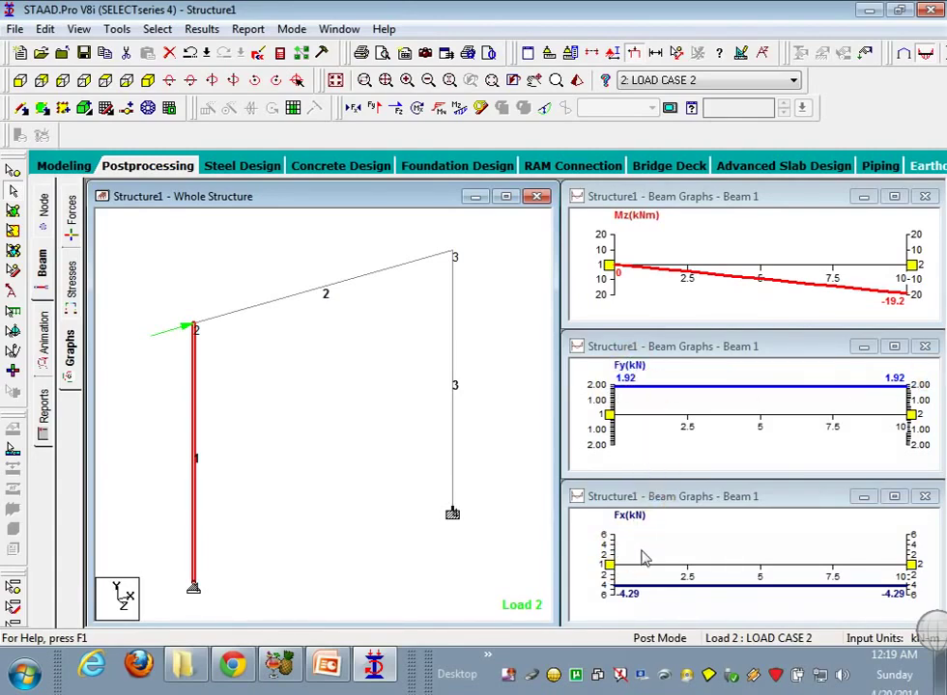
{"action": "left_click", "coordinate": [102, 382]}
{"action": "left_click", "coordinate": [306, 309]}
{"action": "left_click", "coordinate": [455, 258]}
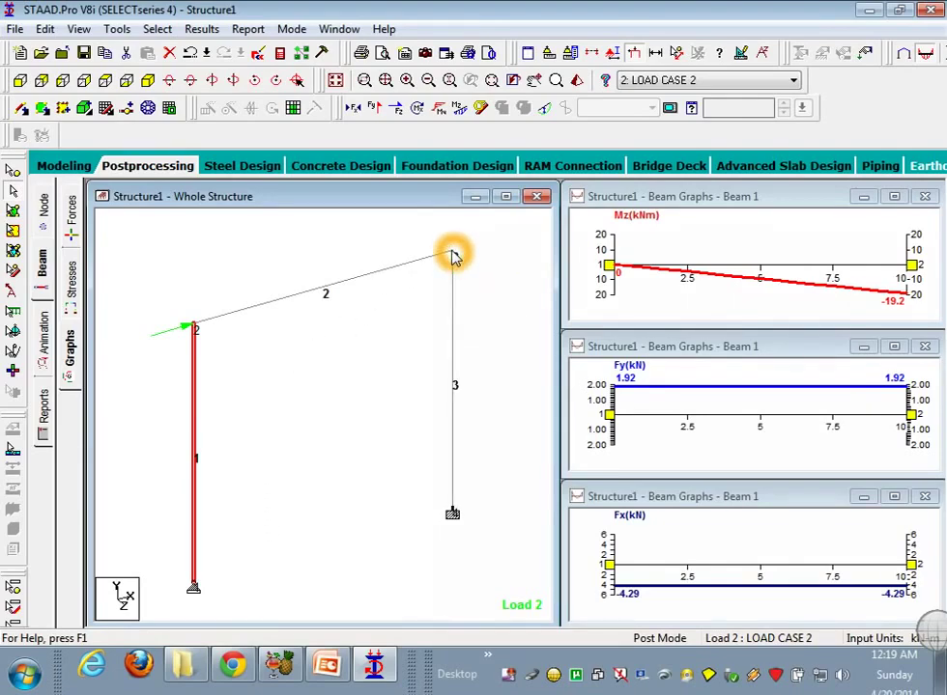
{"action": "left_click", "coordinate": [456, 386]}
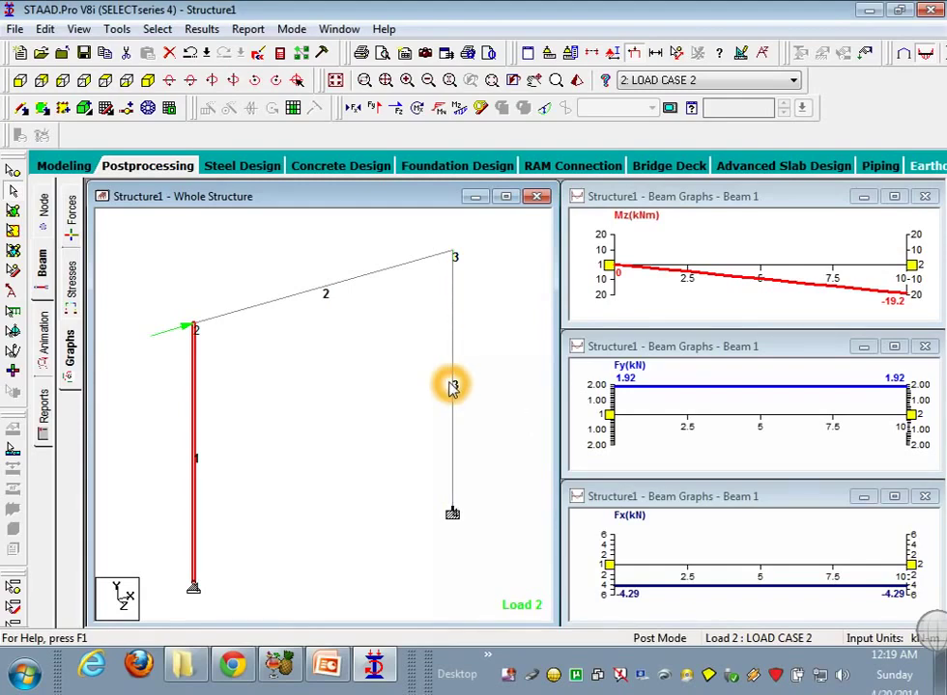
{"action": "left_click", "coordinate": [450, 254]}
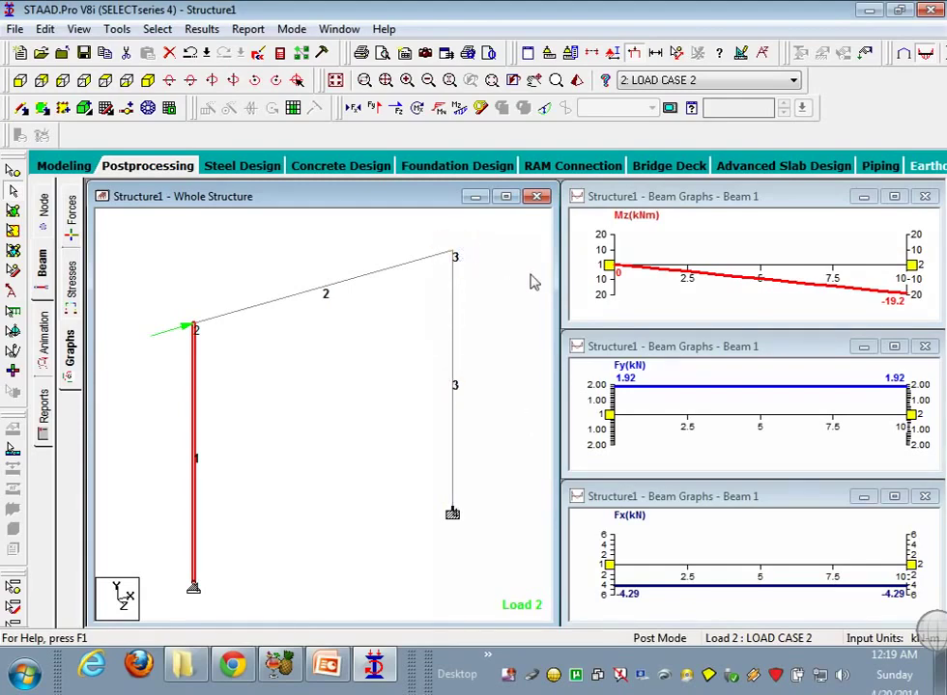
{"action": "left_click", "coordinate": [615, 364]}
{"action": "left_click", "coordinate": [499, 349]}
{"action": "left_click", "coordinate": [482, 302]}
{"action": "left_click", "coordinate": [483, 303]}
{"action": "left_click", "coordinate": [484, 300]}
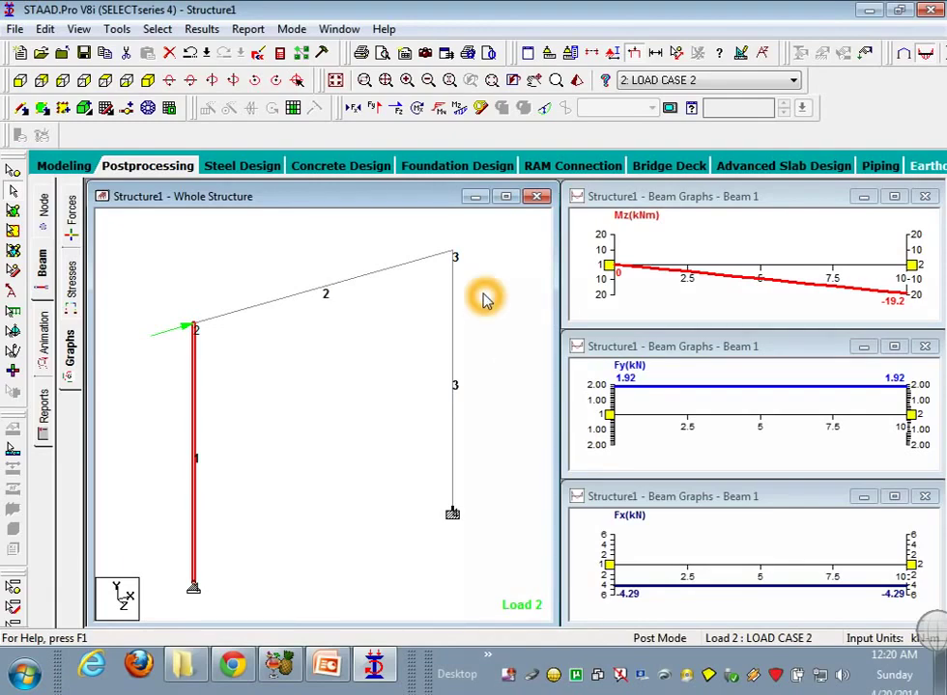
{"action": "left_click", "coordinate": [484, 298]}
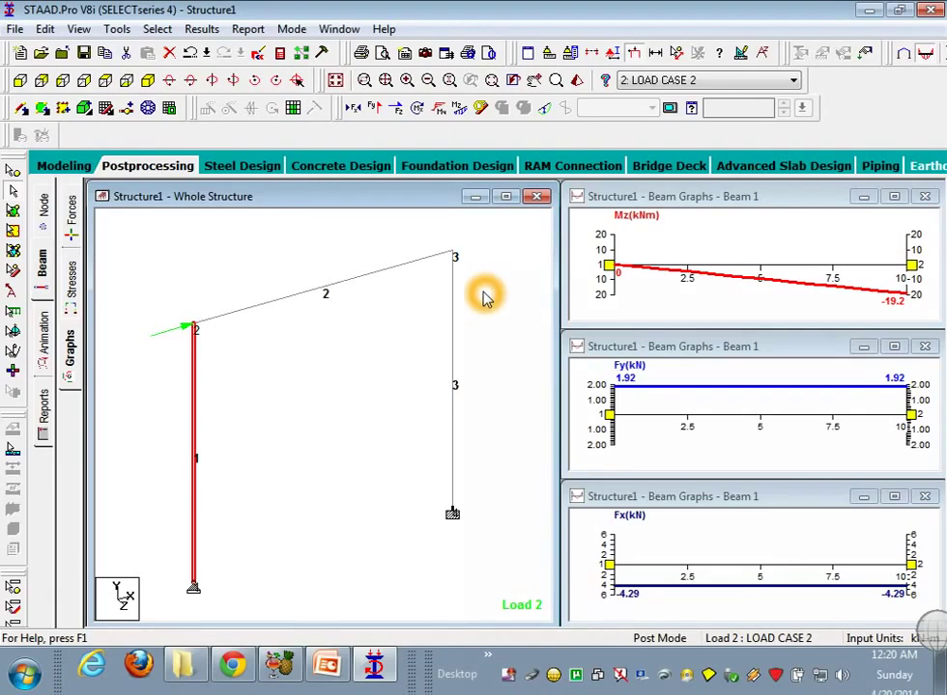